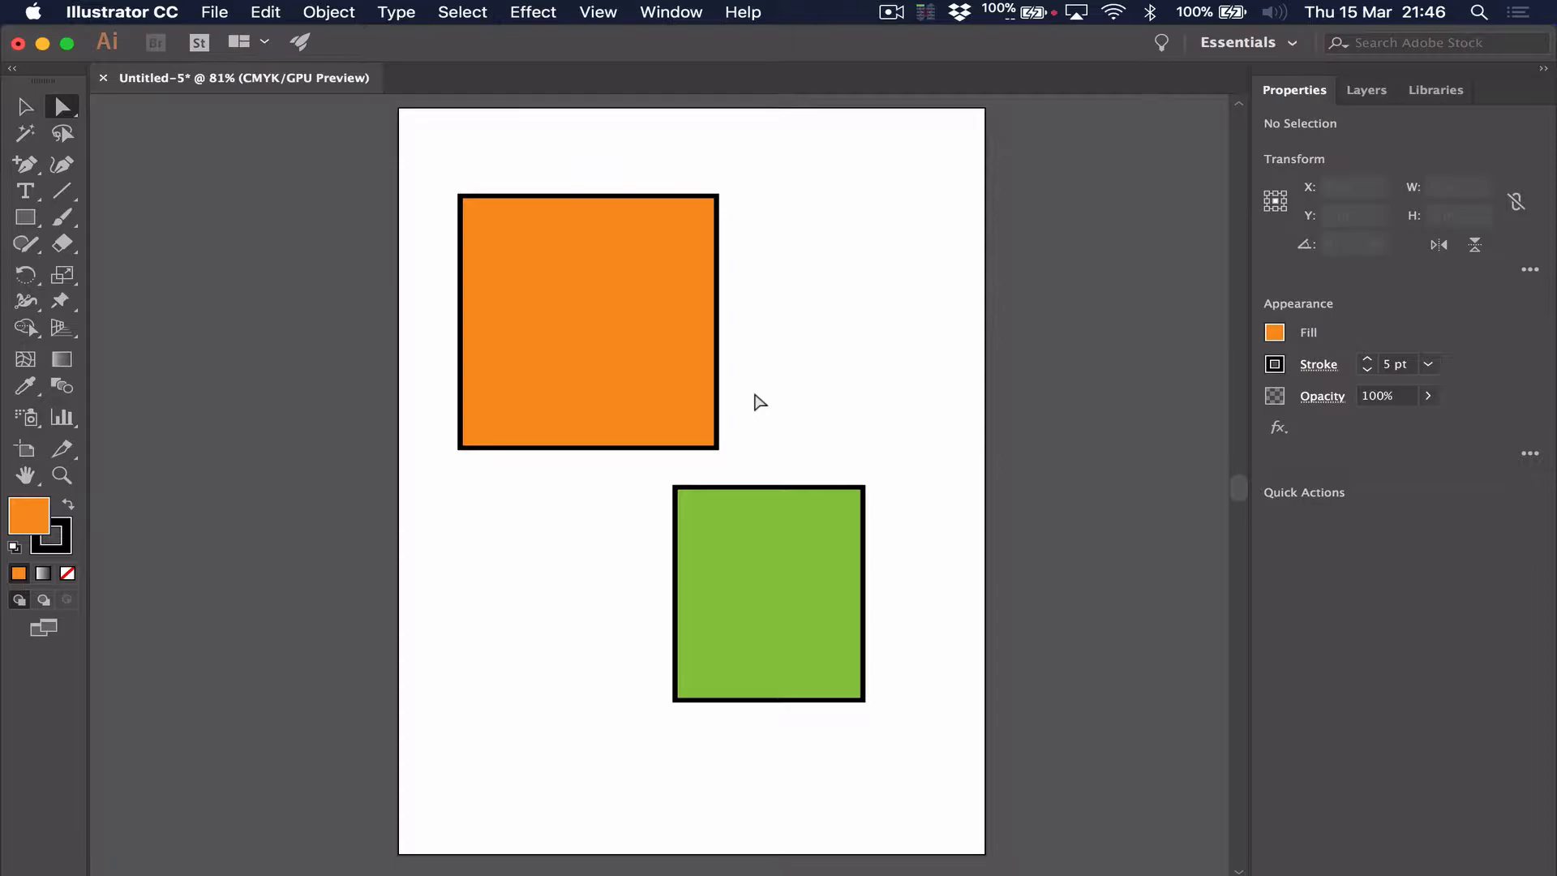
Show the Pathfinder options and move them up beside the artboard's upper corner
{"action": "left_click", "coordinate": [661, 11]}
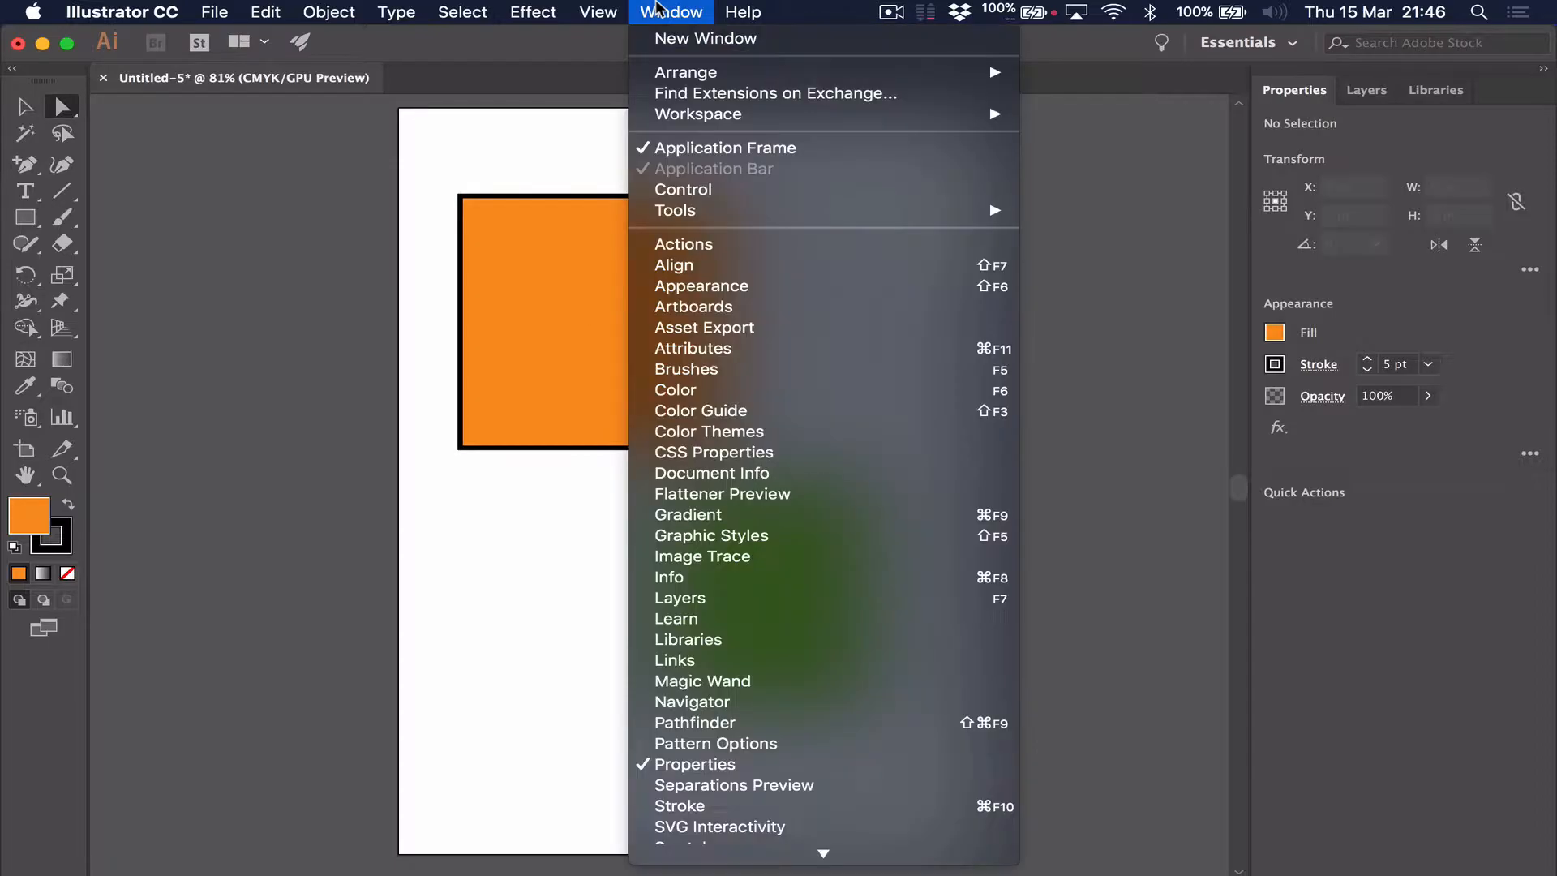
{"action": "left_click", "coordinate": [740, 721]}
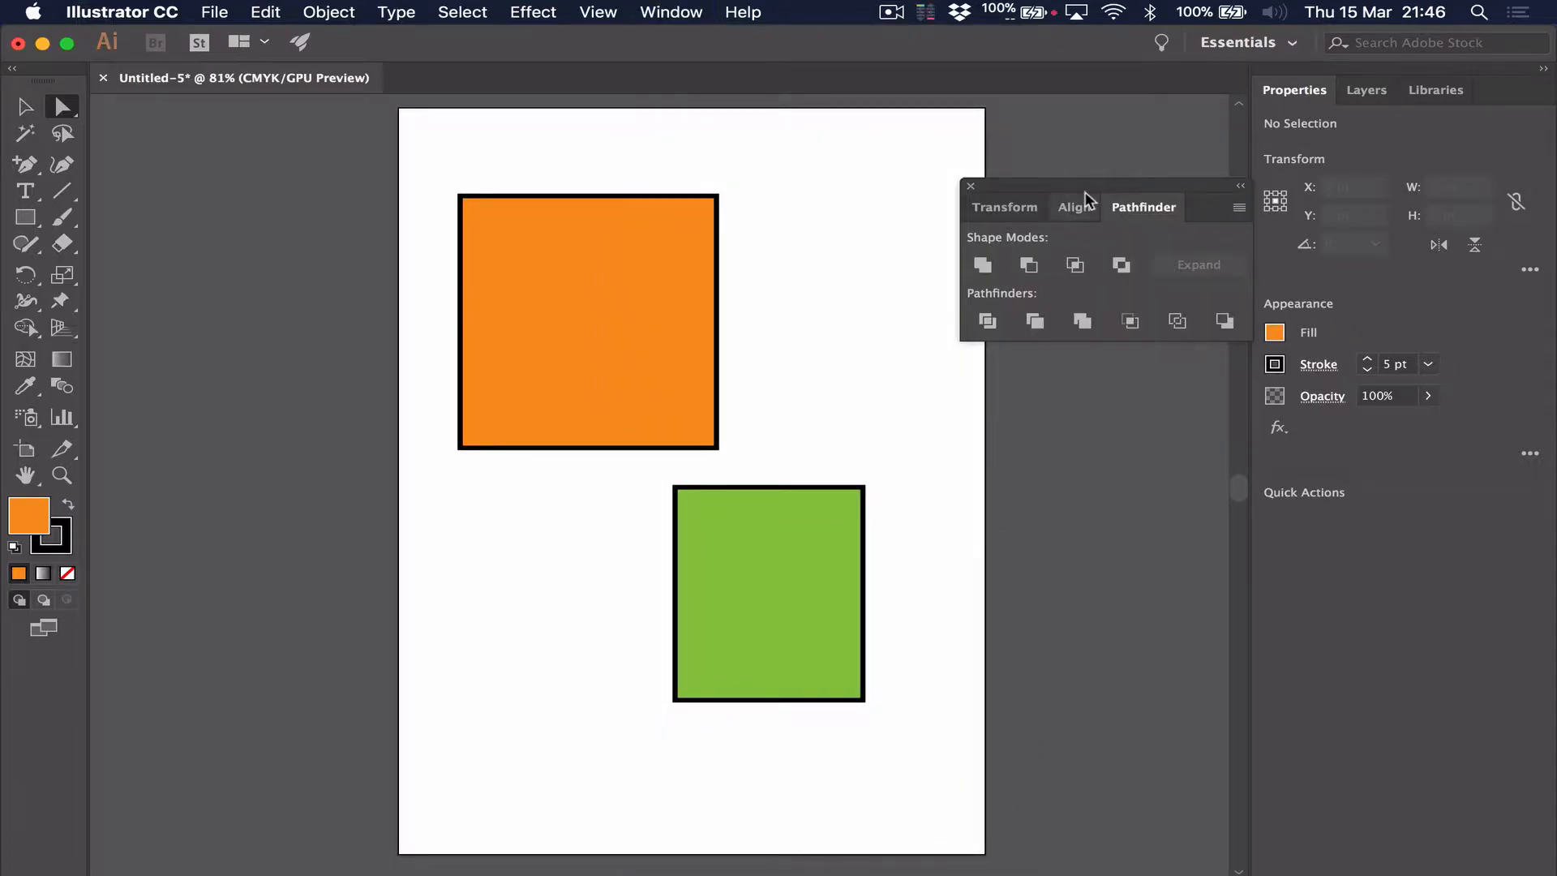
{"action": "left_click_drag", "start_coordinate": [1099, 191], "coordinate": [1055, 132]}
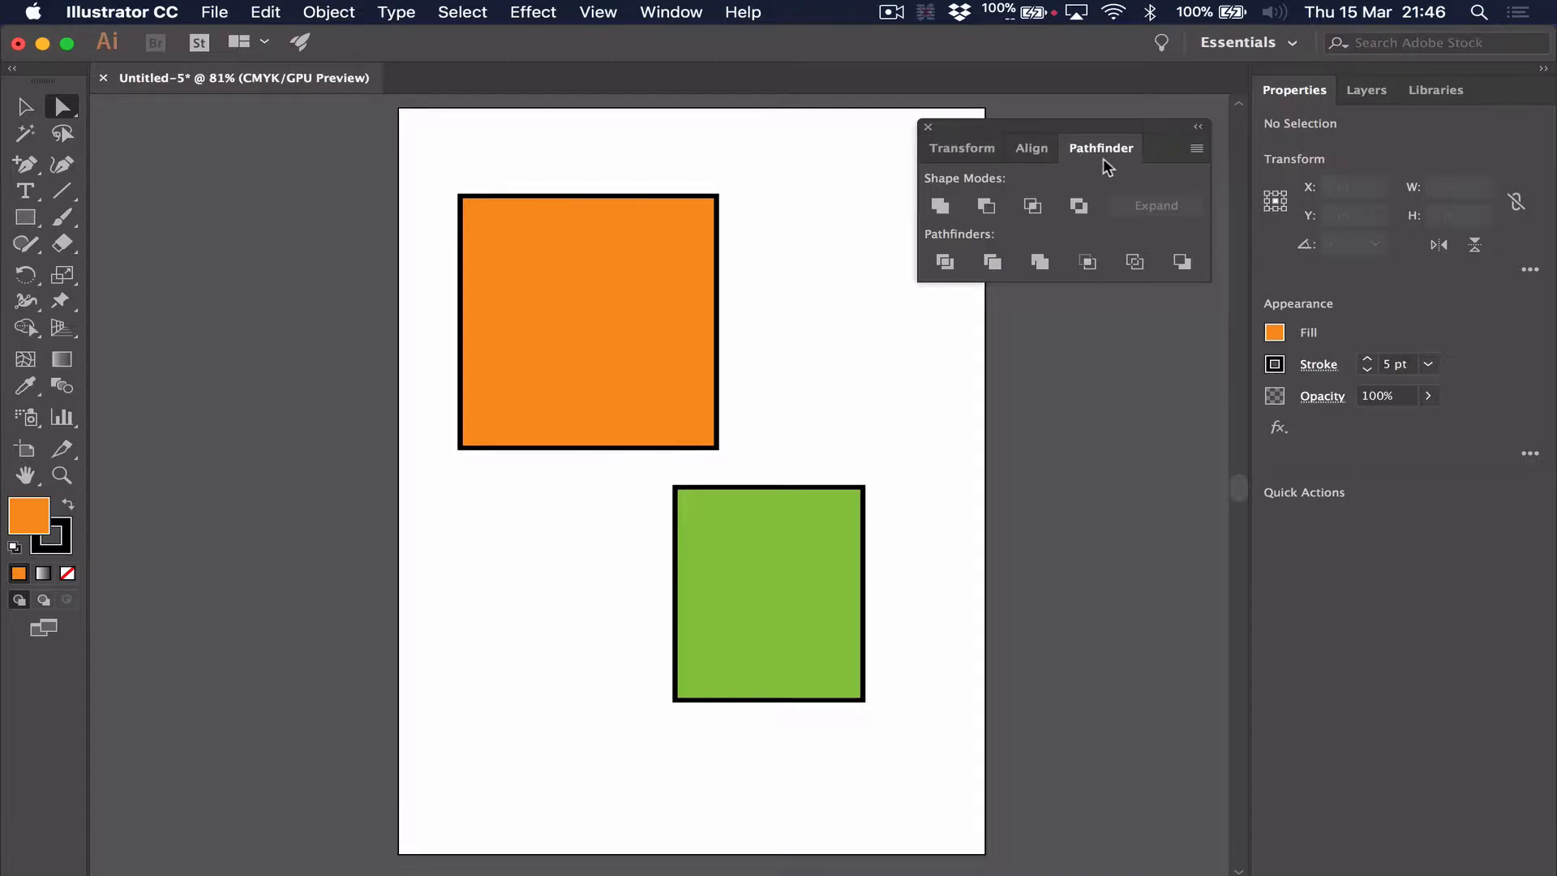
Move the green rectangle so that it overlaps the lower-right corner of the orange rectangle
{"action": "left_click", "coordinate": [25, 107]}
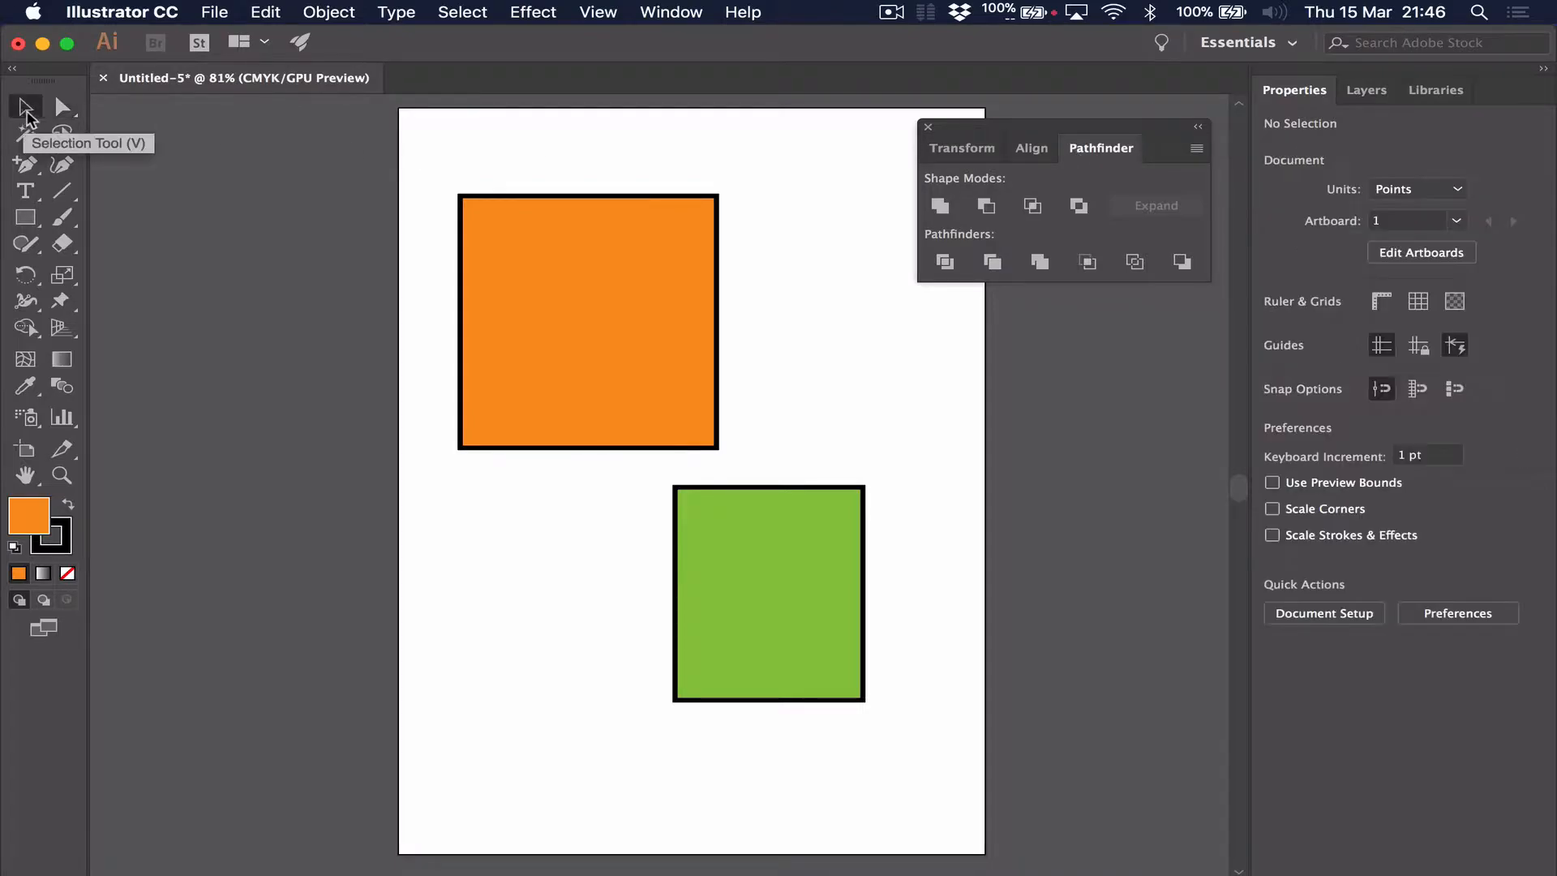
{"action": "left_click", "coordinate": [744, 576]}
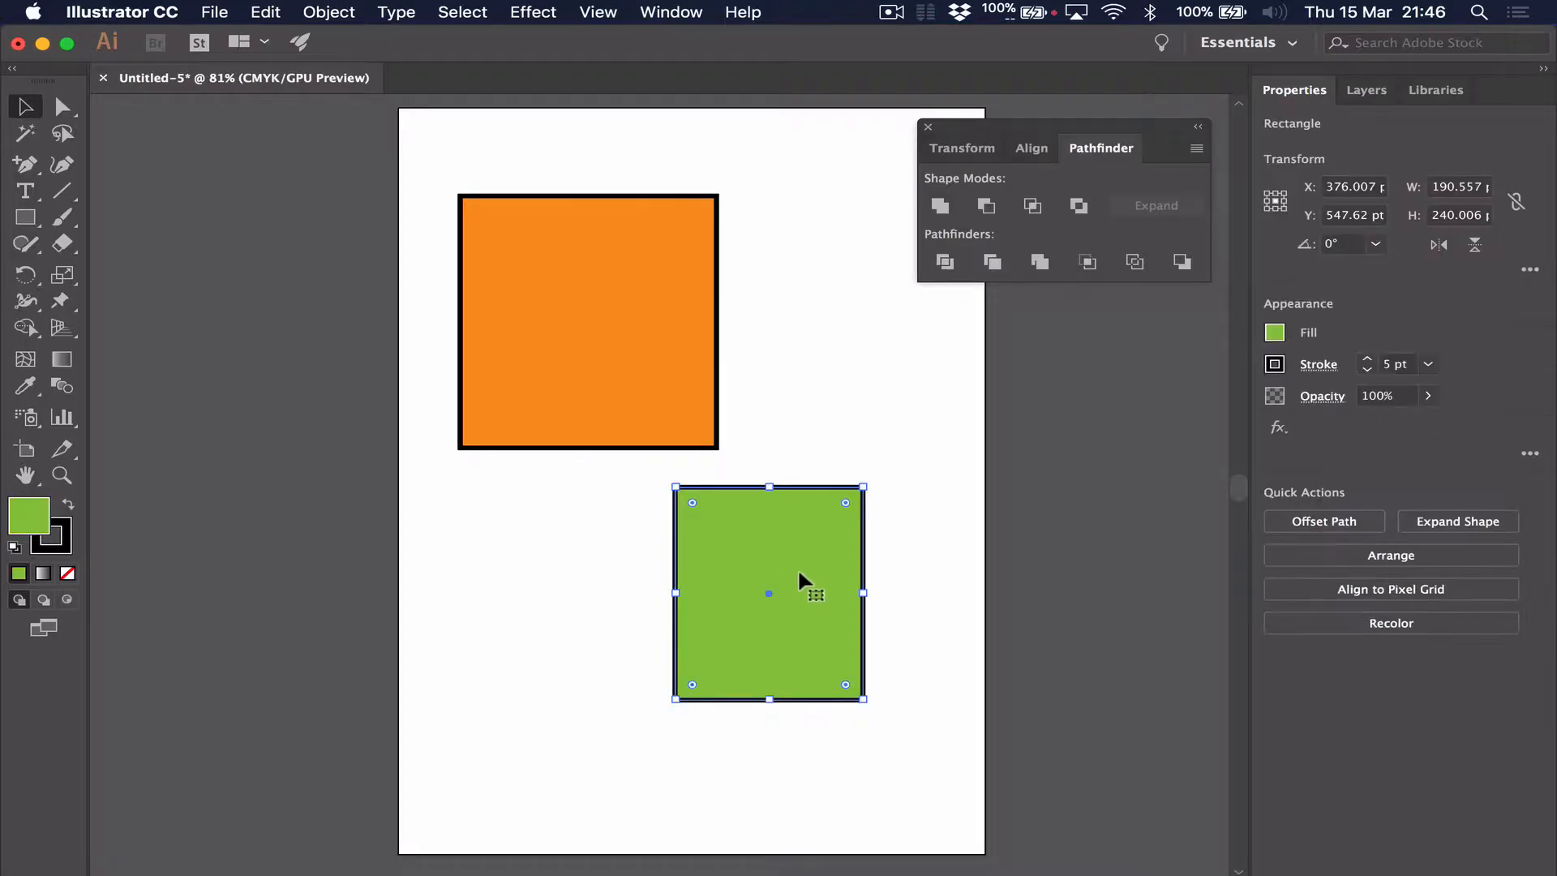
{"action": "left_click_drag", "start_coordinate": [783, 594], "coordinate": [697, 427]}
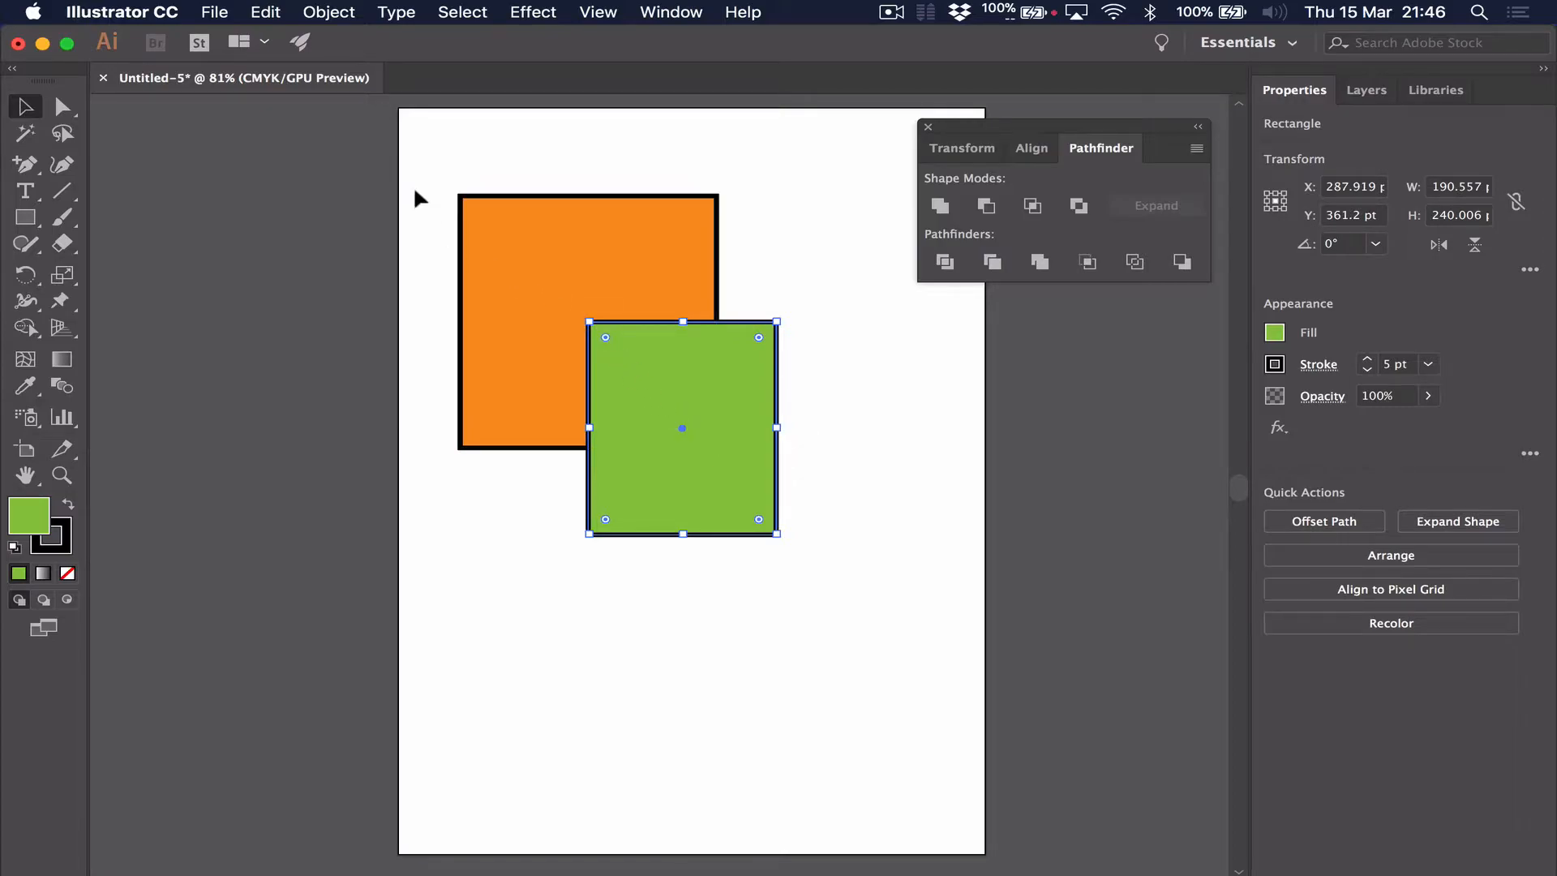
Try selecting both overlapping rectangles with large and small selection marquees, clearing the selection each time
{"action": "left_click_drag", "start_coordinate": [416, 161], "coordinate": [709, 381]}
{"action": "left_click", "coordinate": [806, 641]}
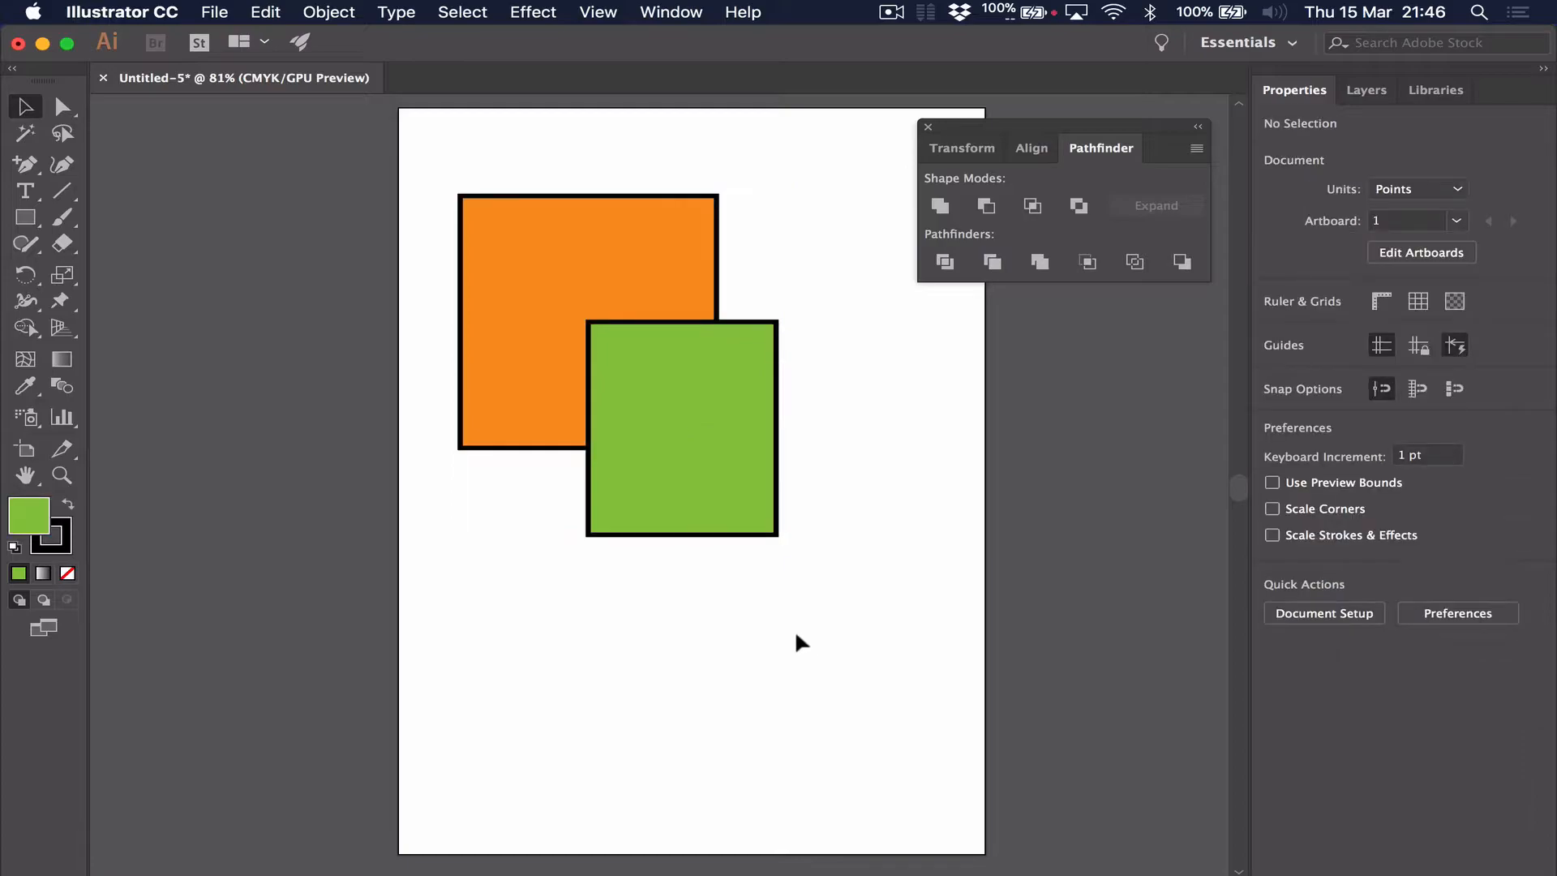
{"action": "left_click_drag", "start_coordinate": [418, 163], "coordinate": [817, 583]}
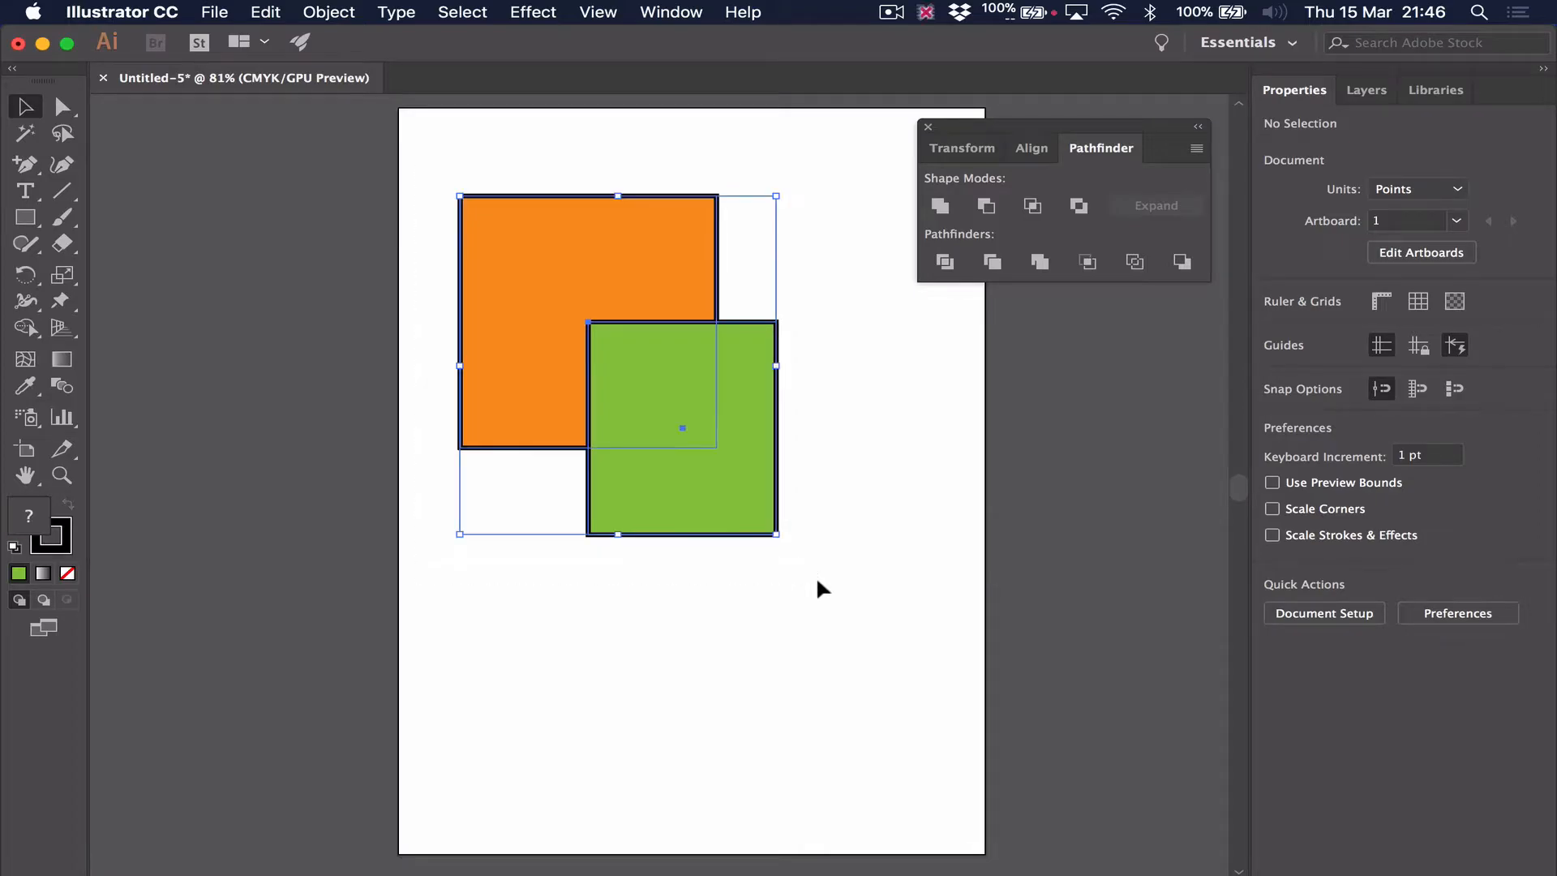
{"action": "left_click", "coordinate": [892, 572]}
{"action": "left_click_drag", "start_coordinate": [777, 271], "coordinate": [763, 293]}
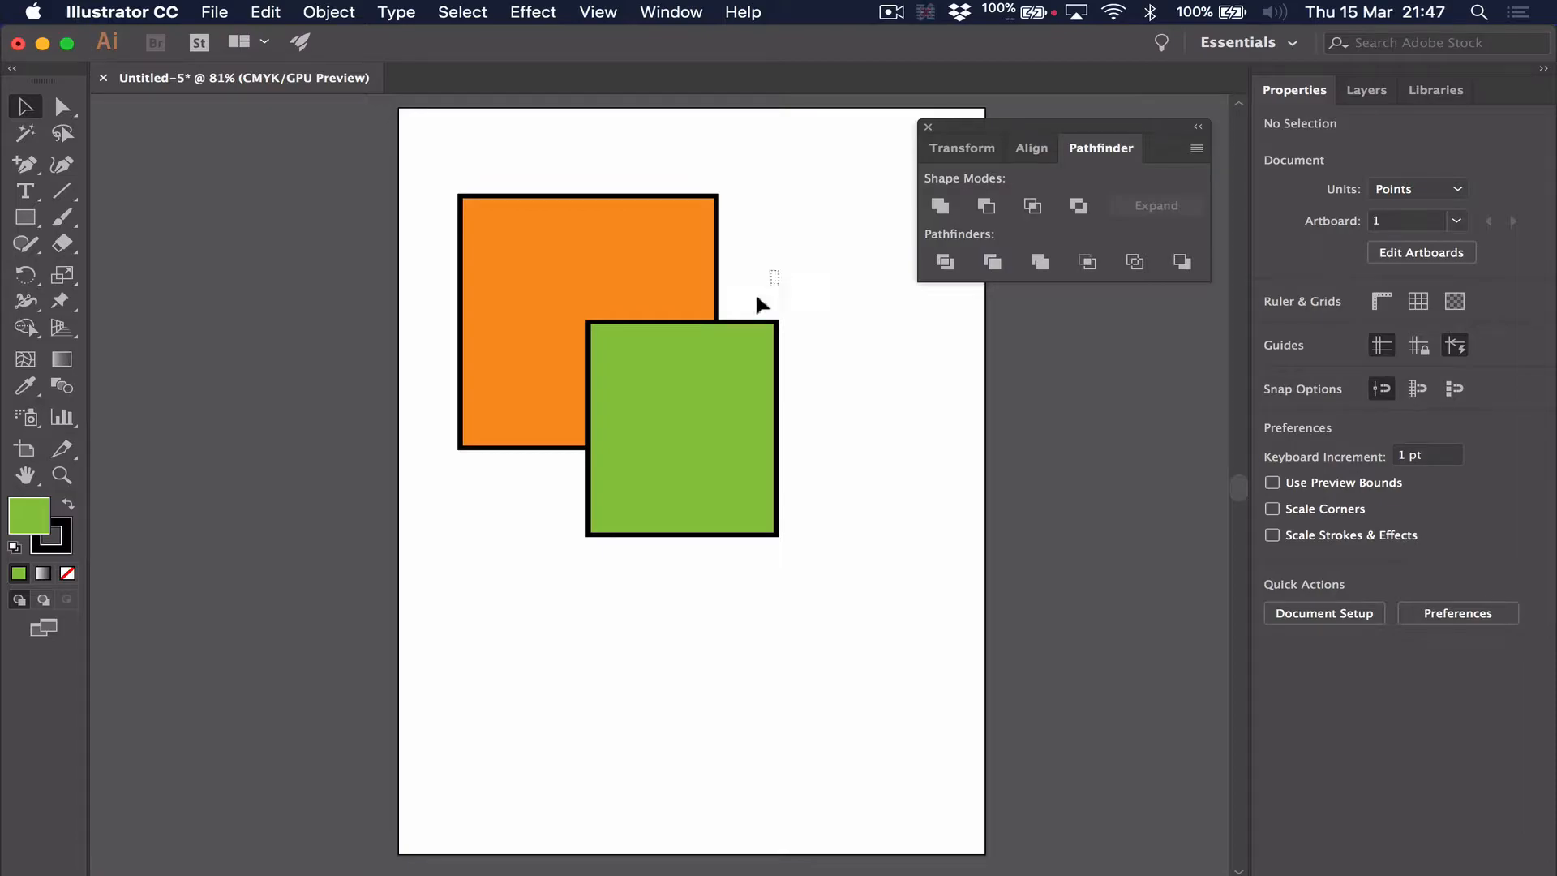
{"action": "left_click_drag", "start_coordinate": [687, 347], "coordinate": [688, 347]}
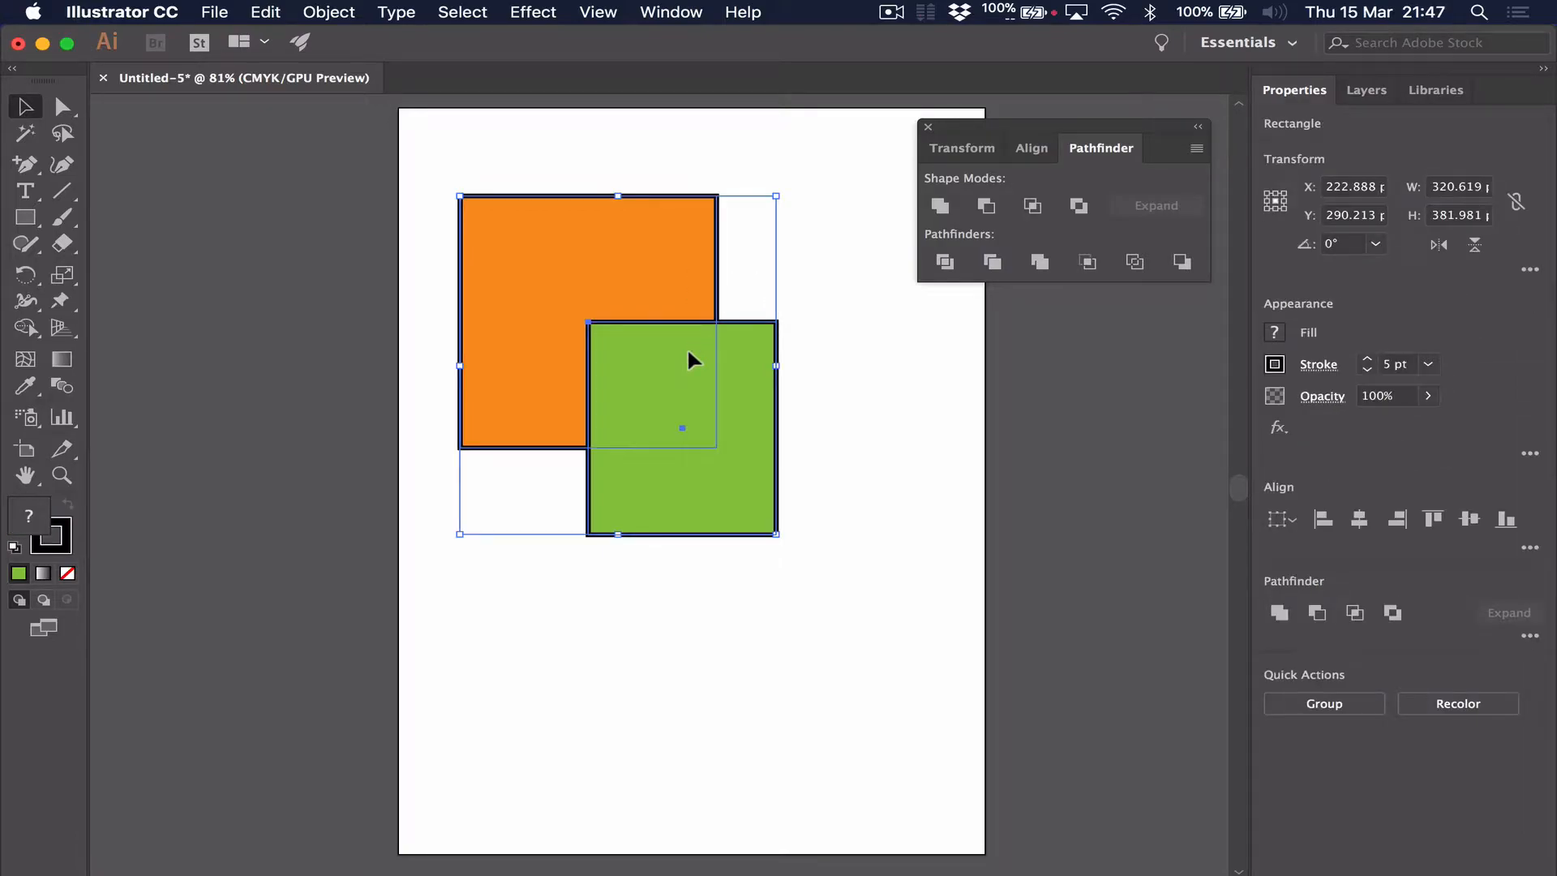
{"action": "left_click", "coordinate": [808, 313]}
Unite the orange and green rectangles into one shape and move the merged shape slightly upward
{"action": "left_click_drag", "start_coordinate": [762, 286], "coordinate": [677, 361]}
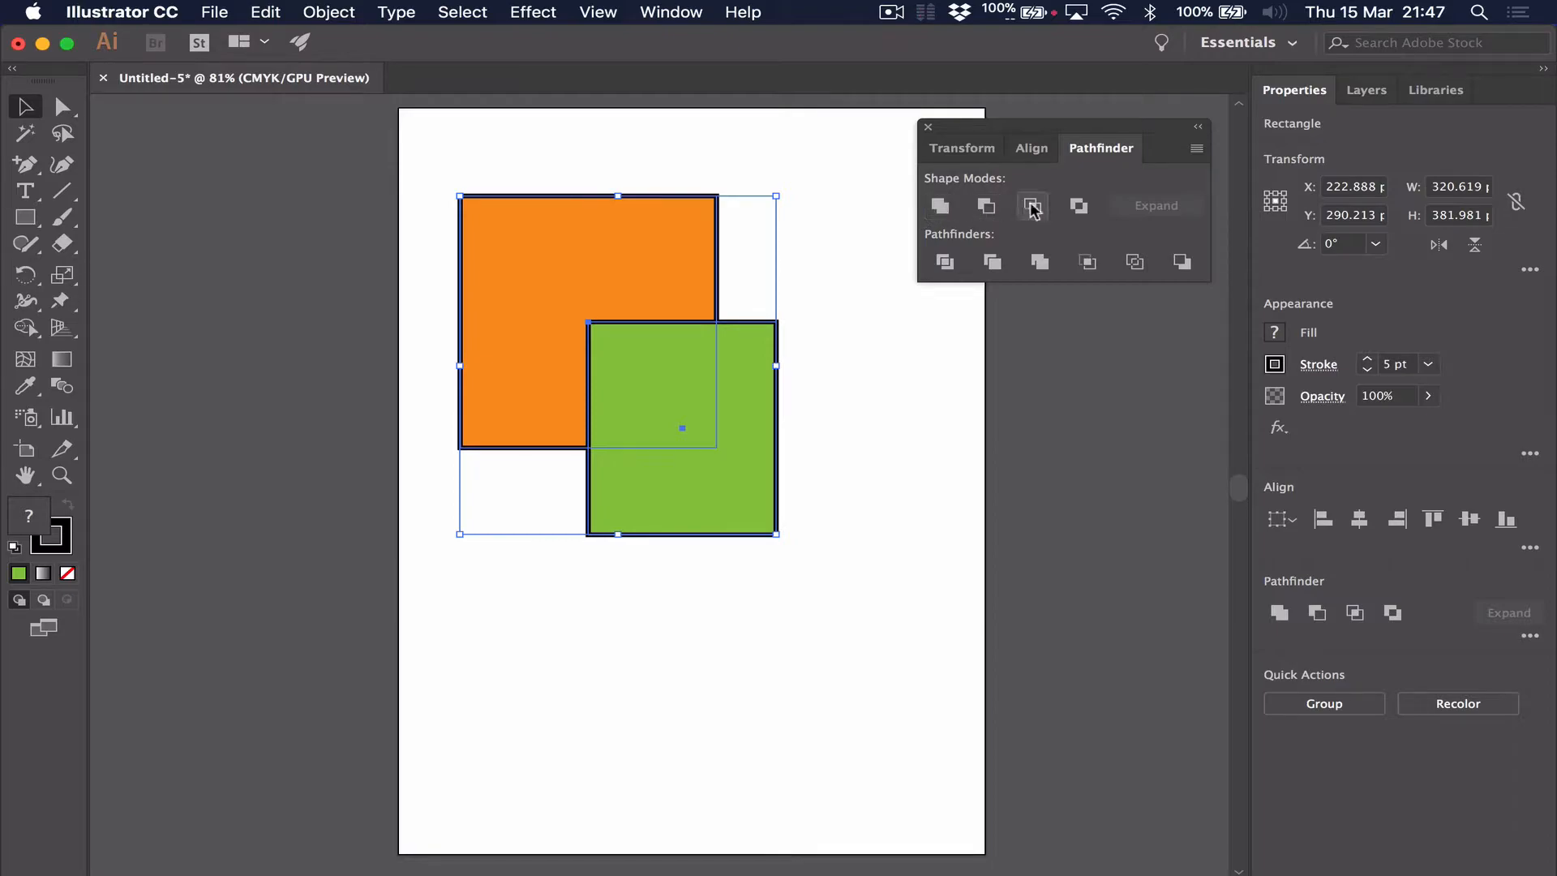
{"action": "left_click", "coordinate": [941, 207]}
{"action": "left_click", "coordinate": [843, 243]}
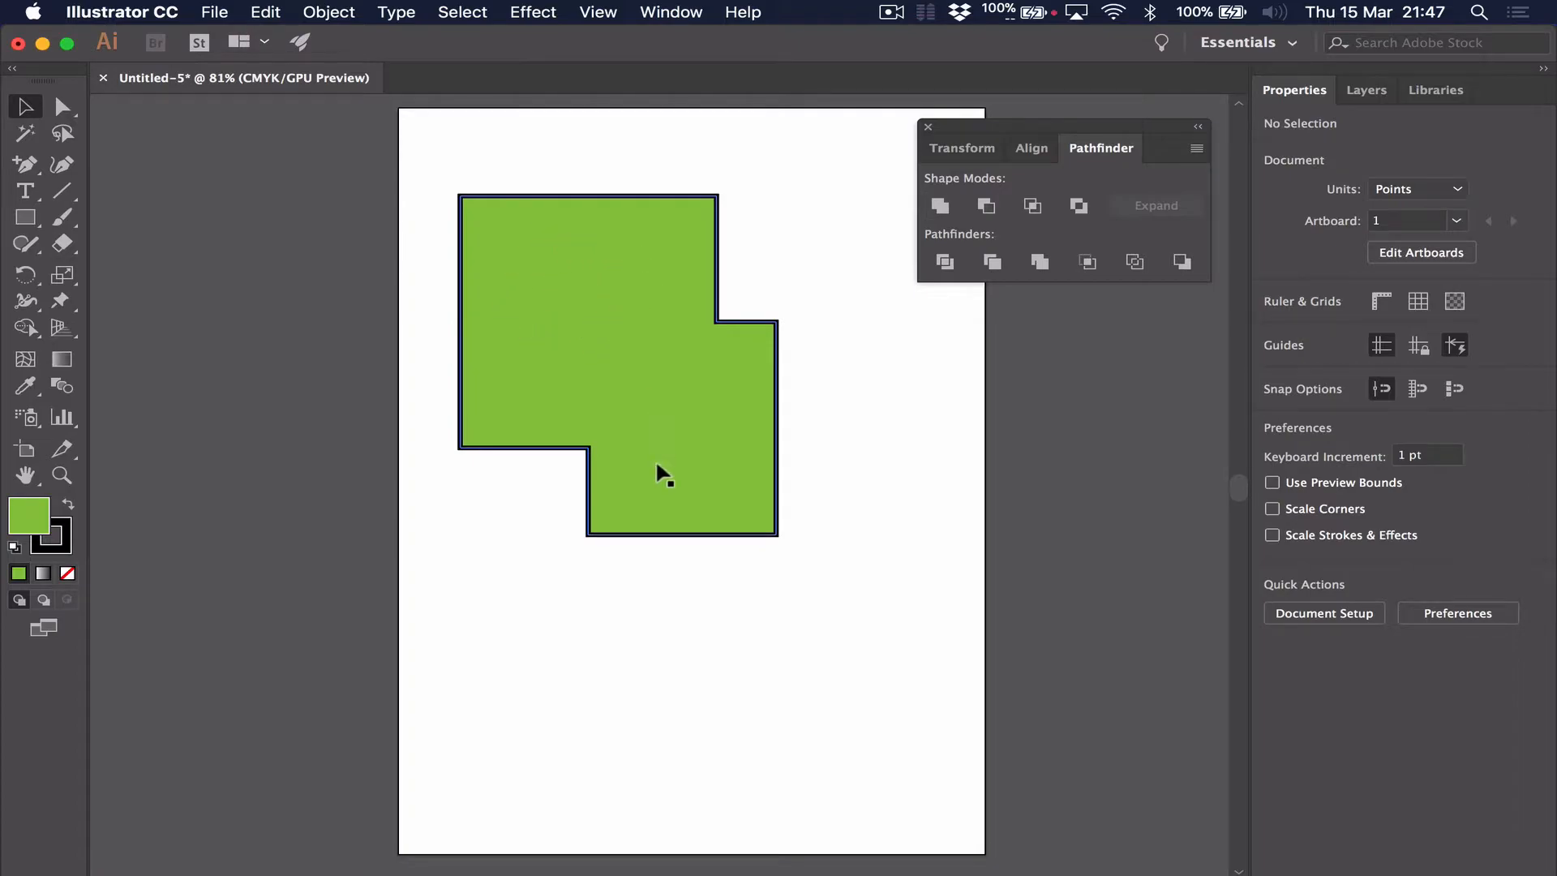
{"action": "left_click", "coordinate": [717, 467]}
{"action": "left_click_drag", "start_coordinate": [663, 393], "coordinate": [644, 343]}
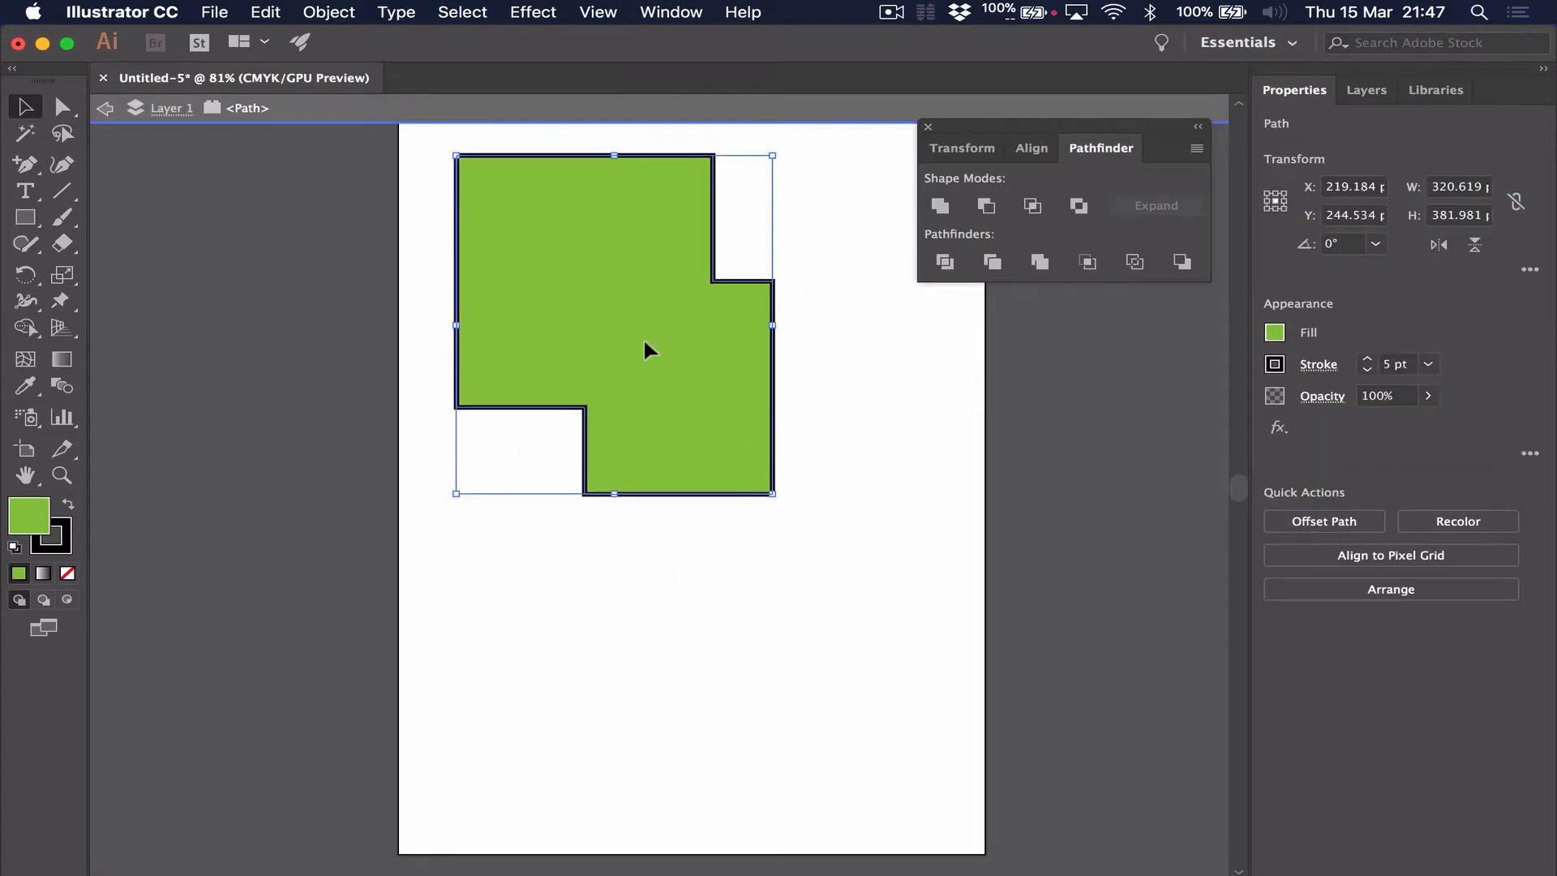
Undo the move and the Unite operation, and clear the selection
{"action": "key", "text": "super+z"}
{"action": "key", "text": "super+z"}
{"action": "key", "text": "super+z"}
{"action": "key", "text": "super+z"}
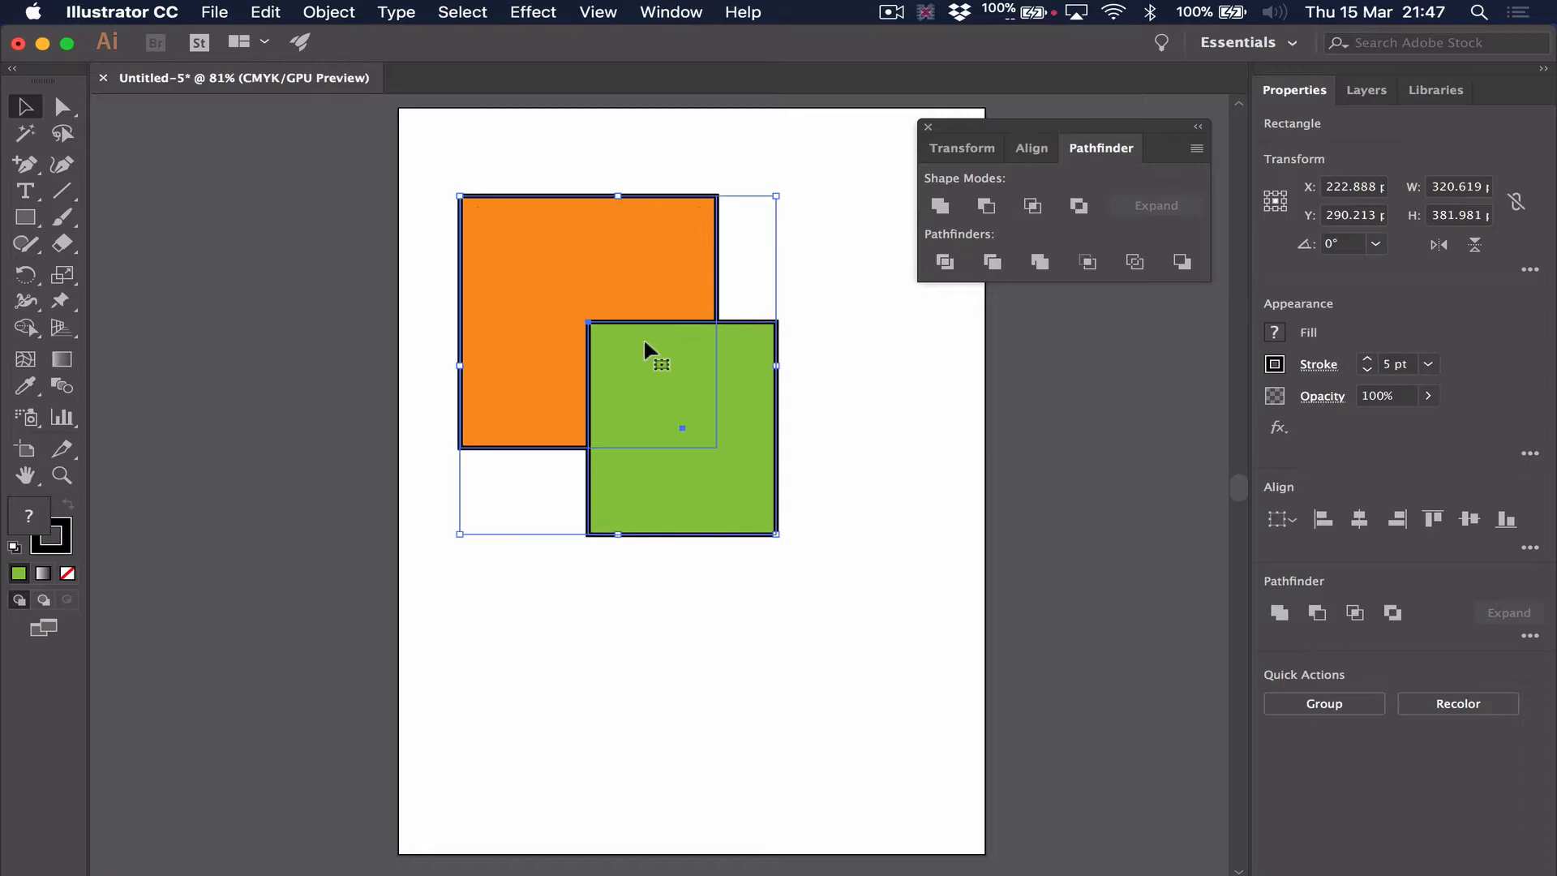
{"action": "left_click", "coordinate": [851, 508]}
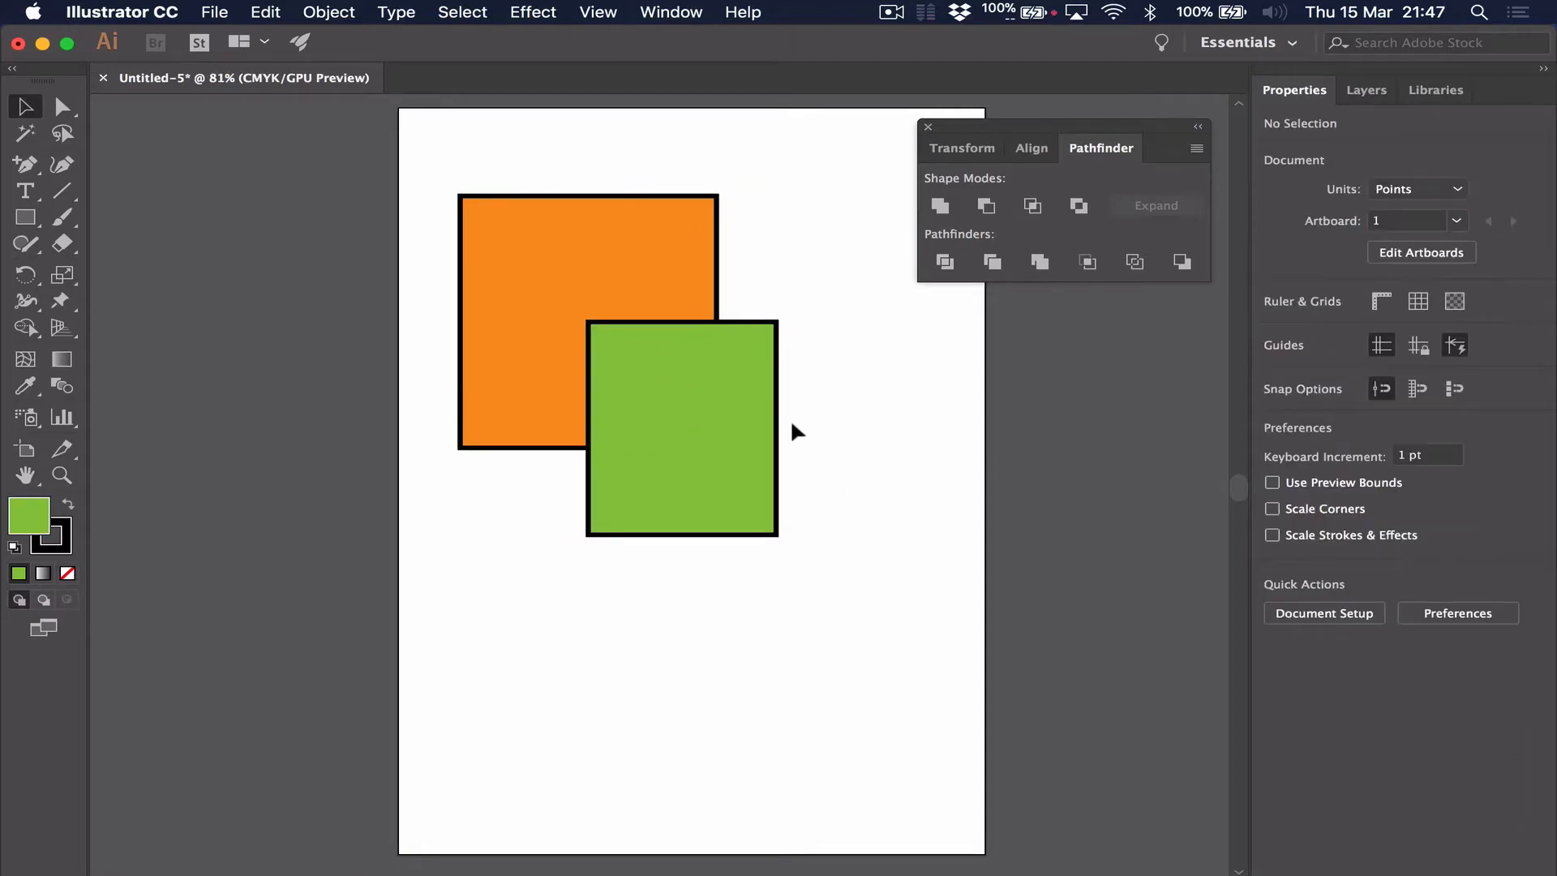
Select both rectangles, unite them again with the green one in front, and undo the union
{"action": "left_click", "coordinate": [704, 398]}
{"action": "left_click", "coordinate": [657, 280]}
{"action": "left_click", "coordinate": [702, 349]}
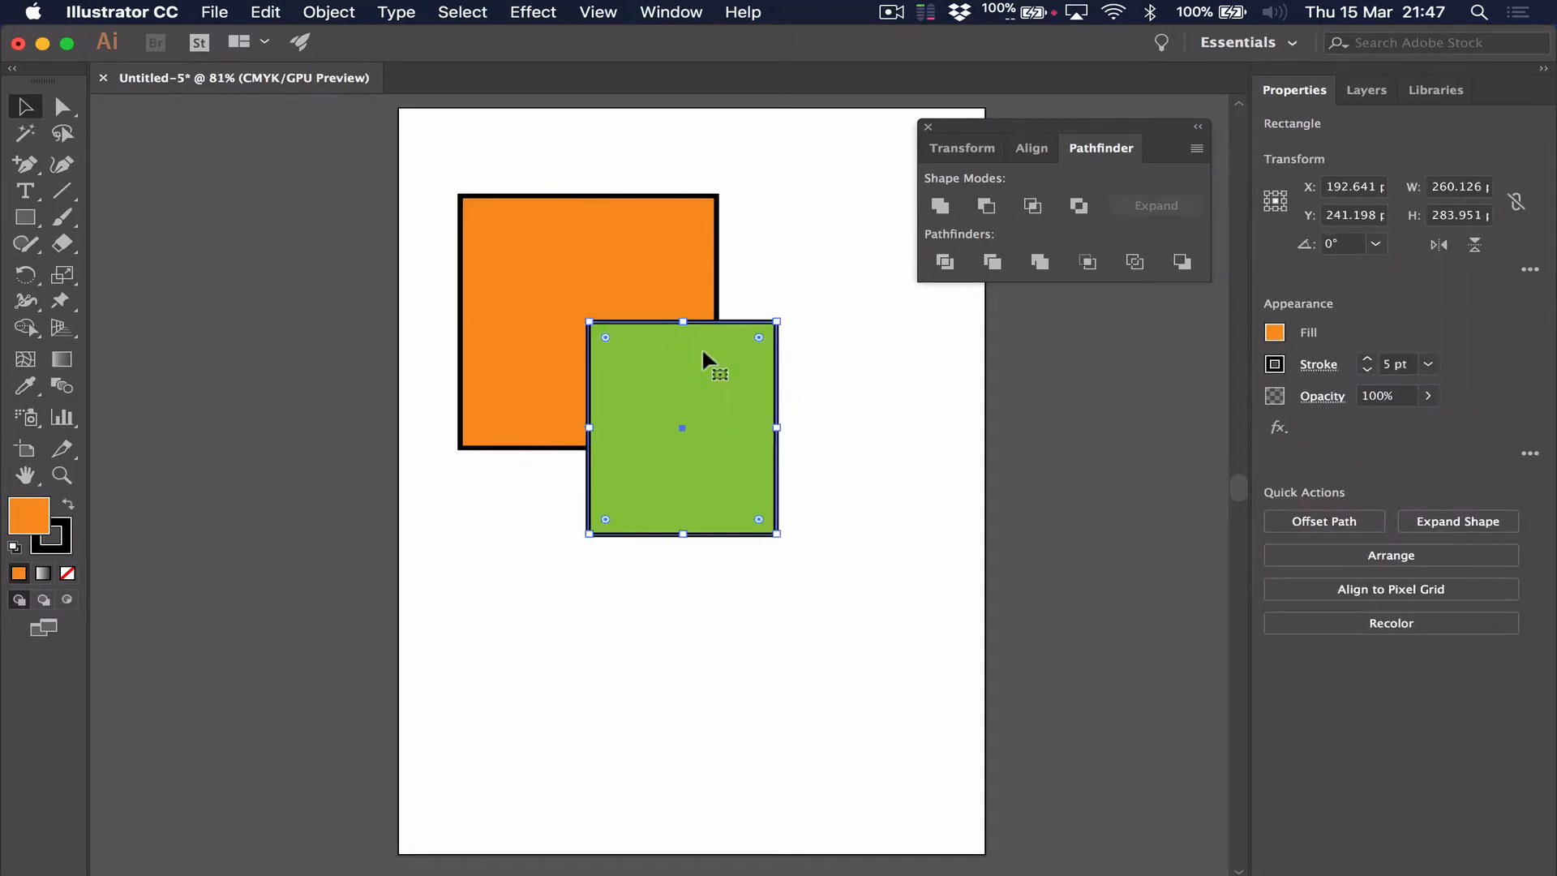
{"action": "left_click_drag", "start_coordinate": [840, 585], "coordinate": [418, 171]}
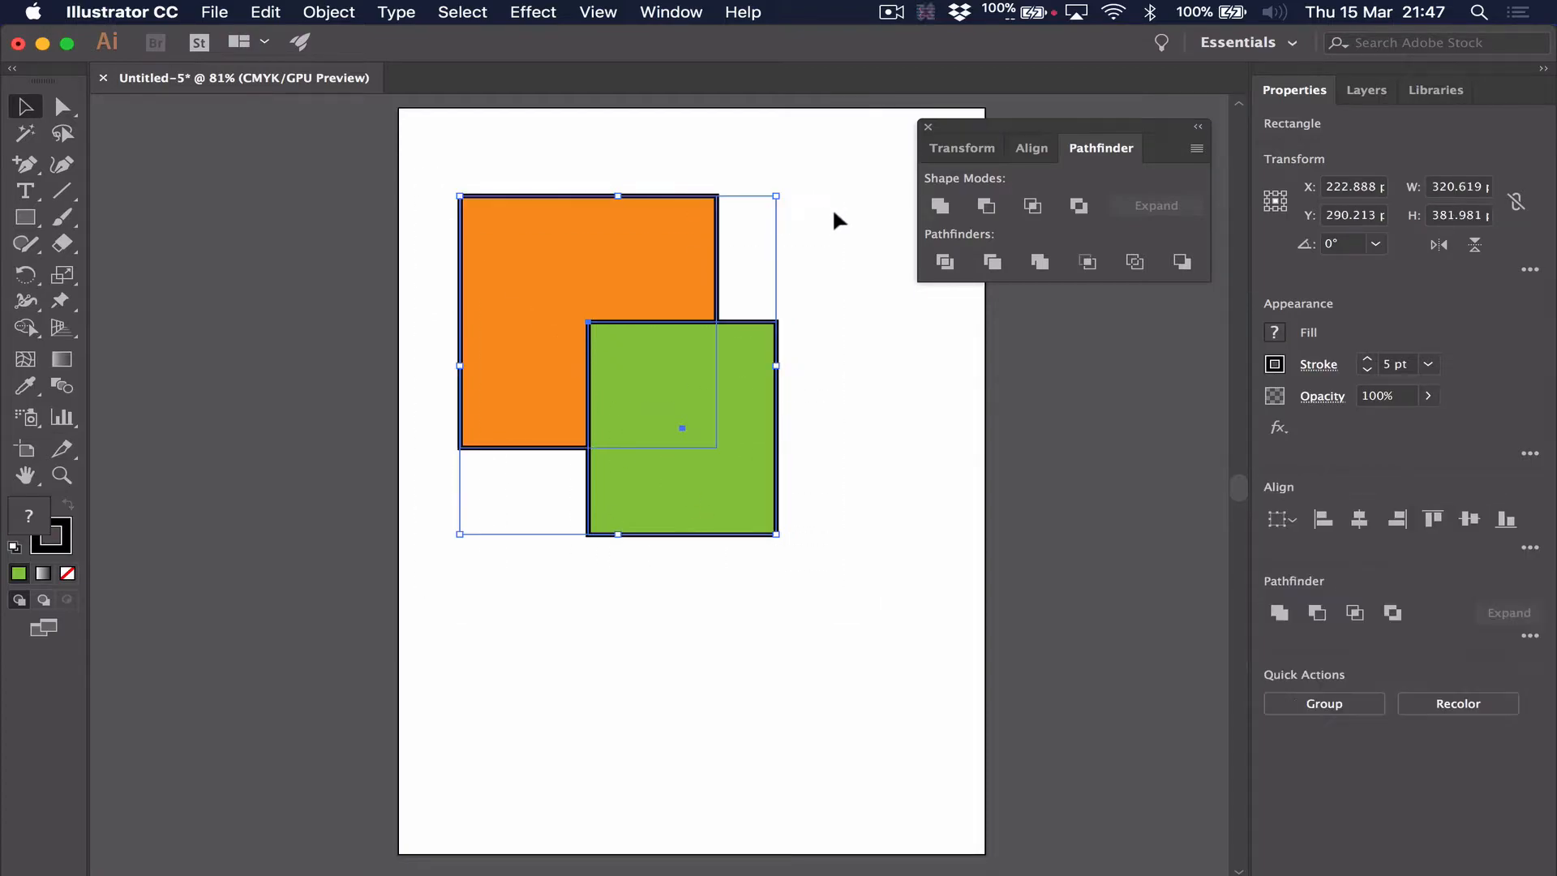
{"action": "left_click", "coordinate": [939, 206]}
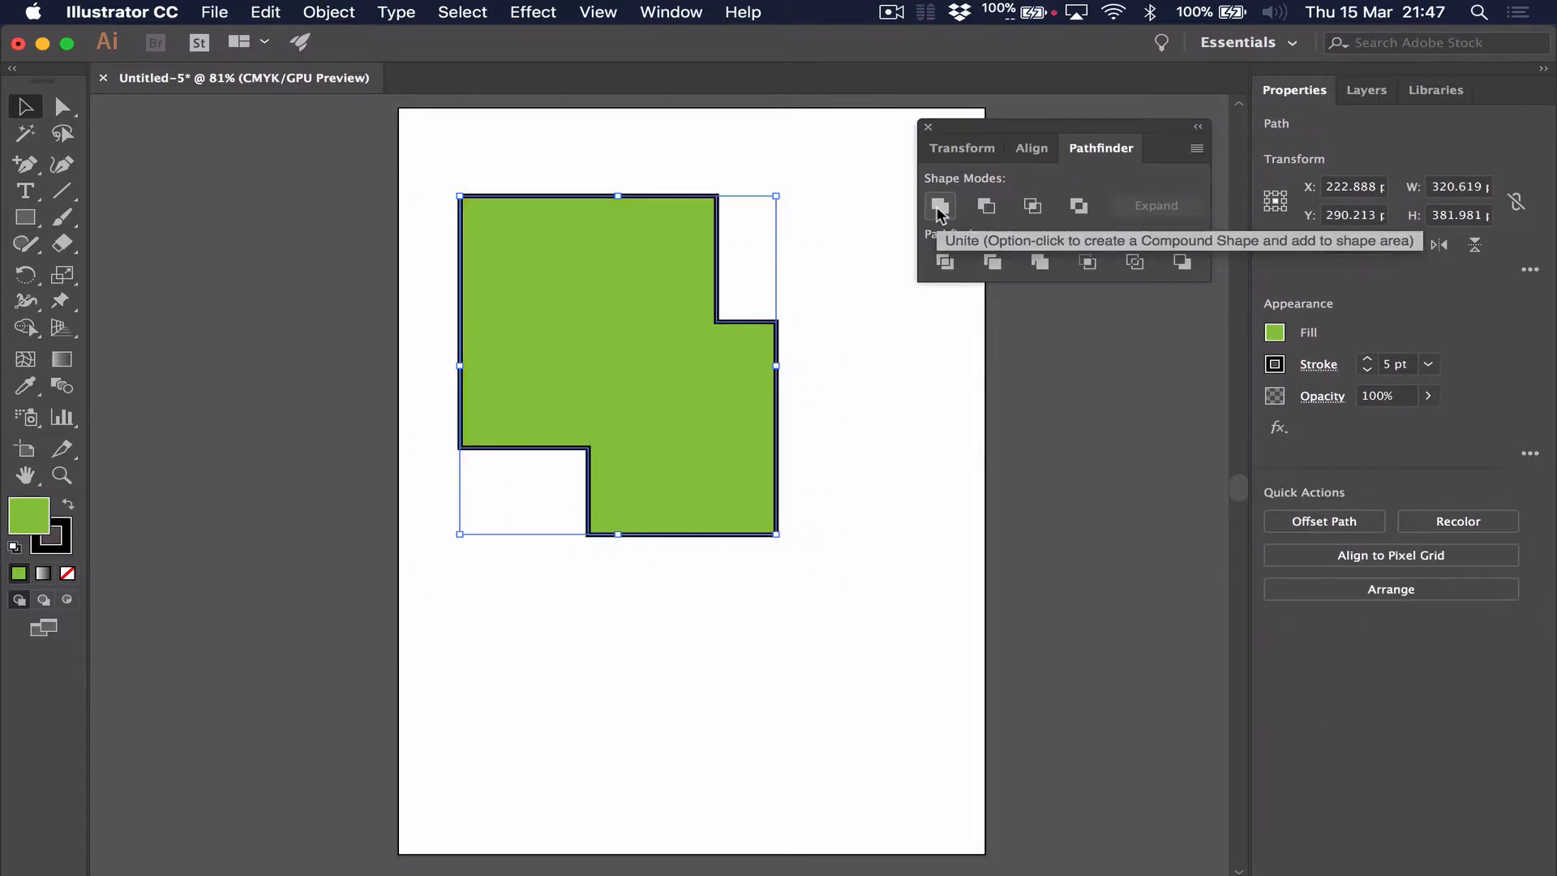
{"action": "key", "text": "super+z"}
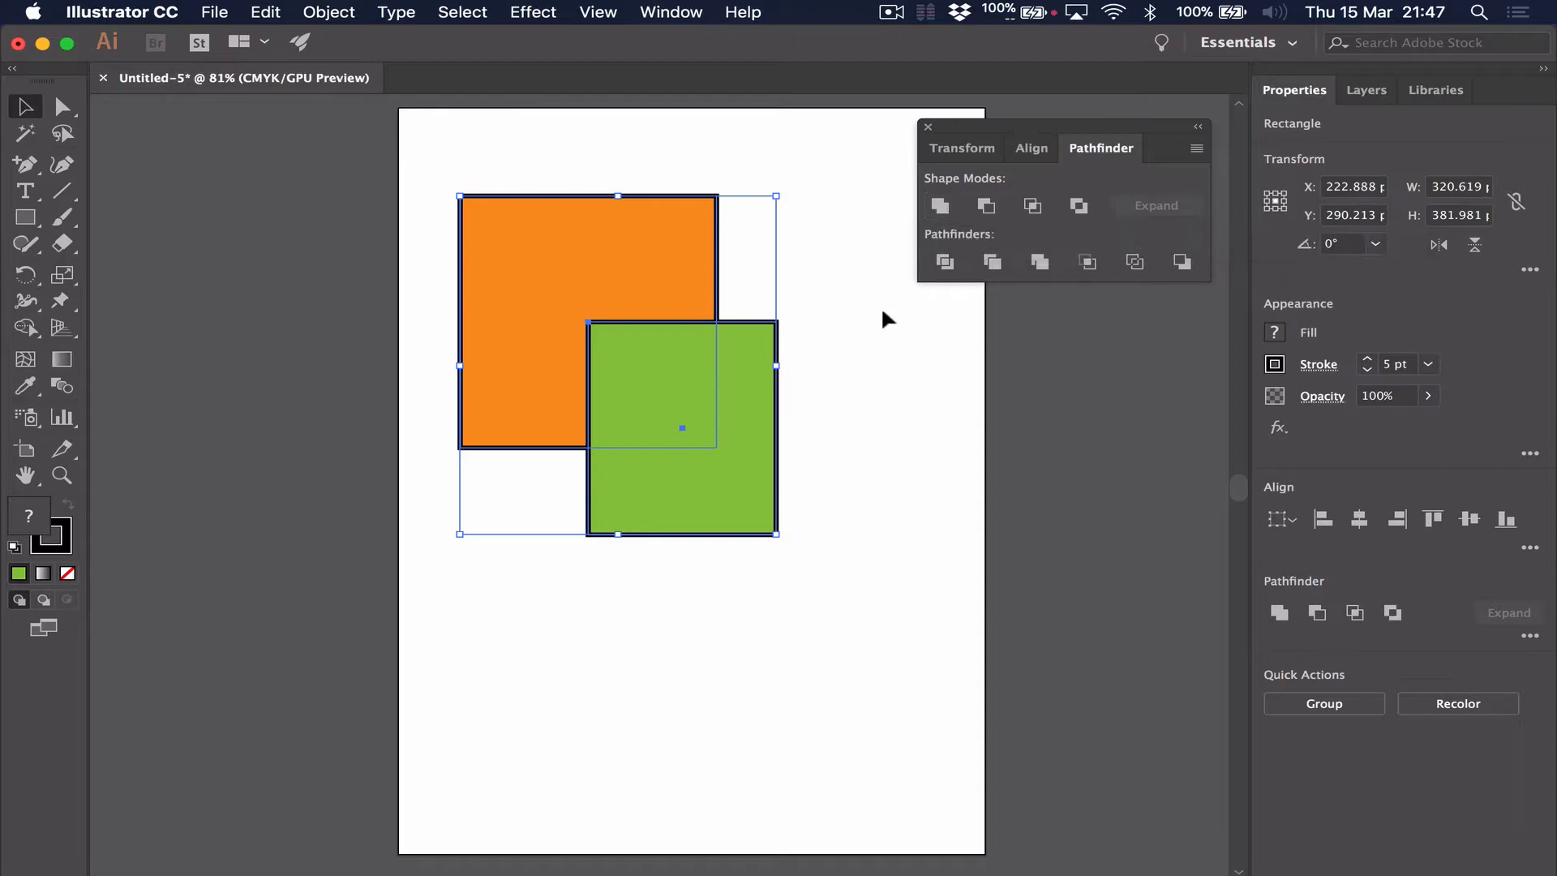
Bring the orange rectangle in front of the green one and clear the selection
{"action": "left_click", "coordinate": [818, 235]}
{"action": "left_click", "coordinate": [669, 237]}
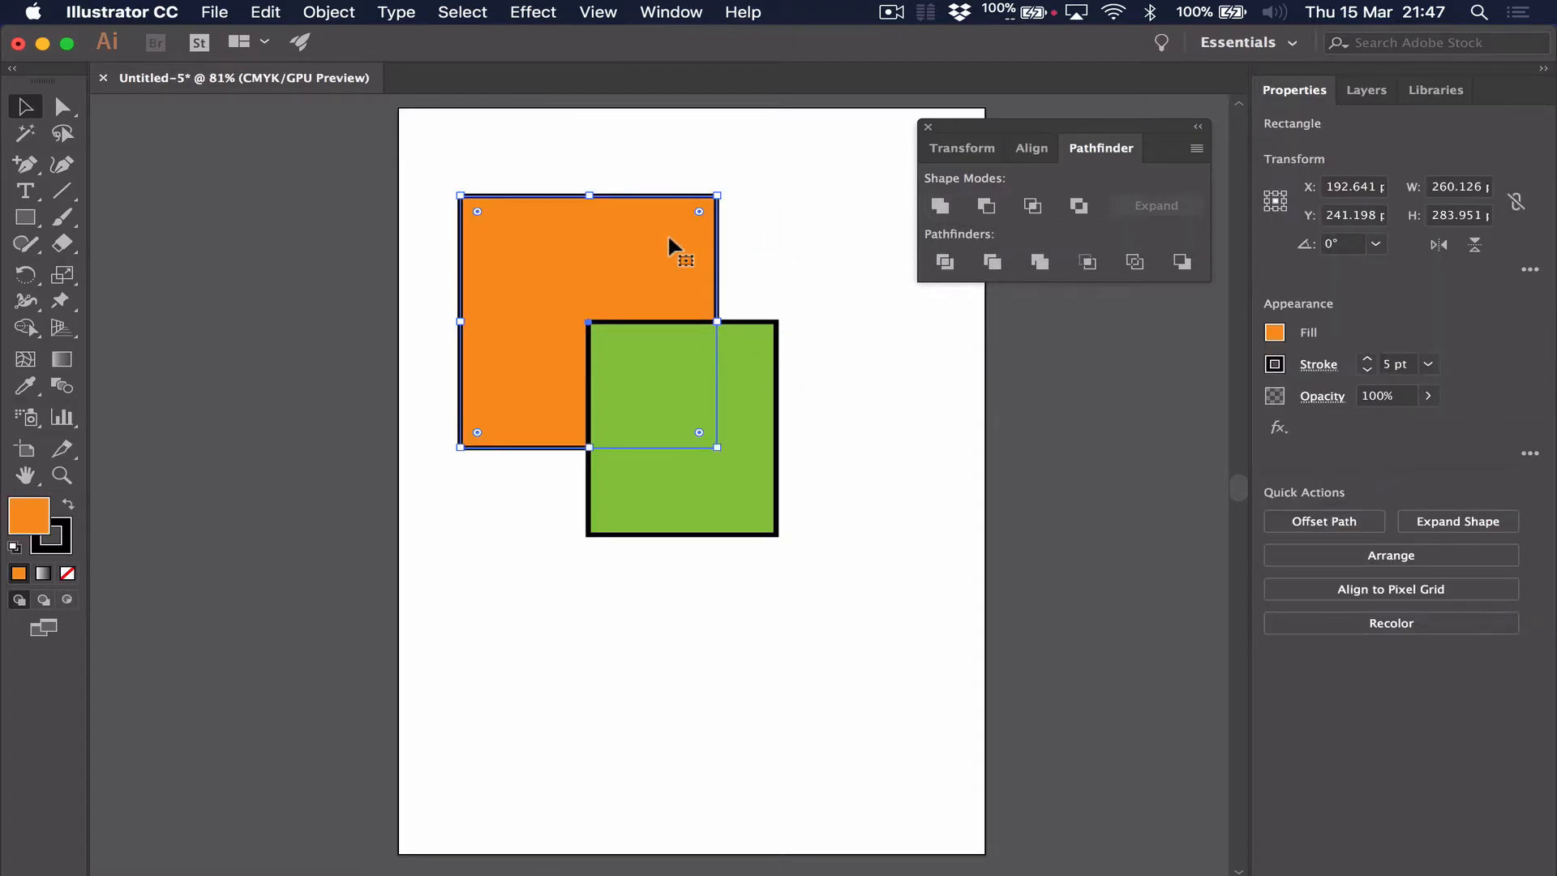
{"action": "left_click", "coordinate": [354, 12]}
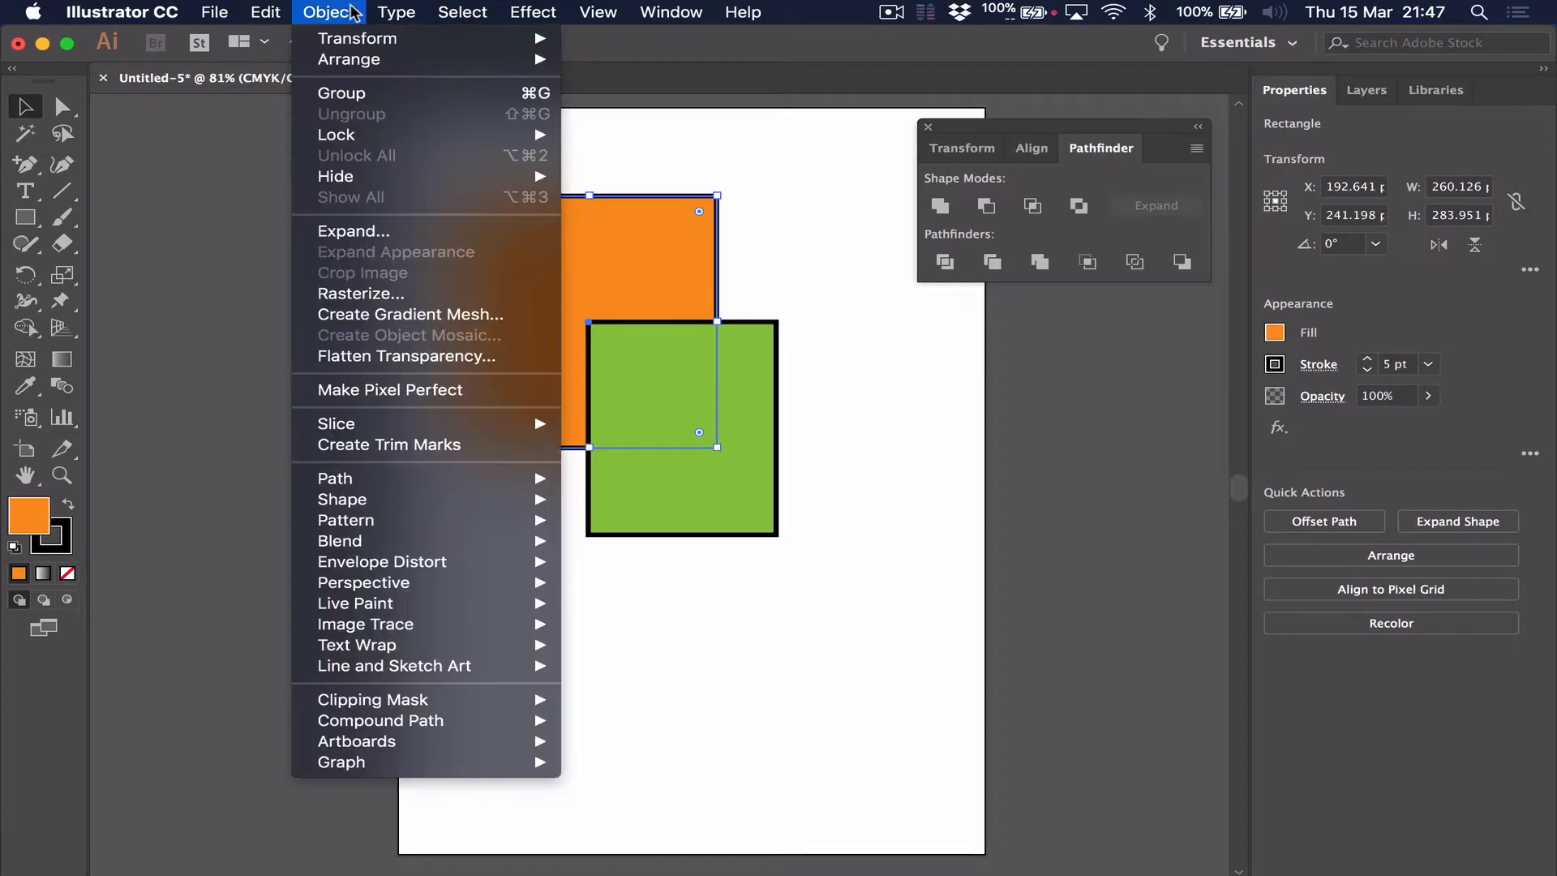
{"action": "mouse_move", "coordinate": [349, 59]}
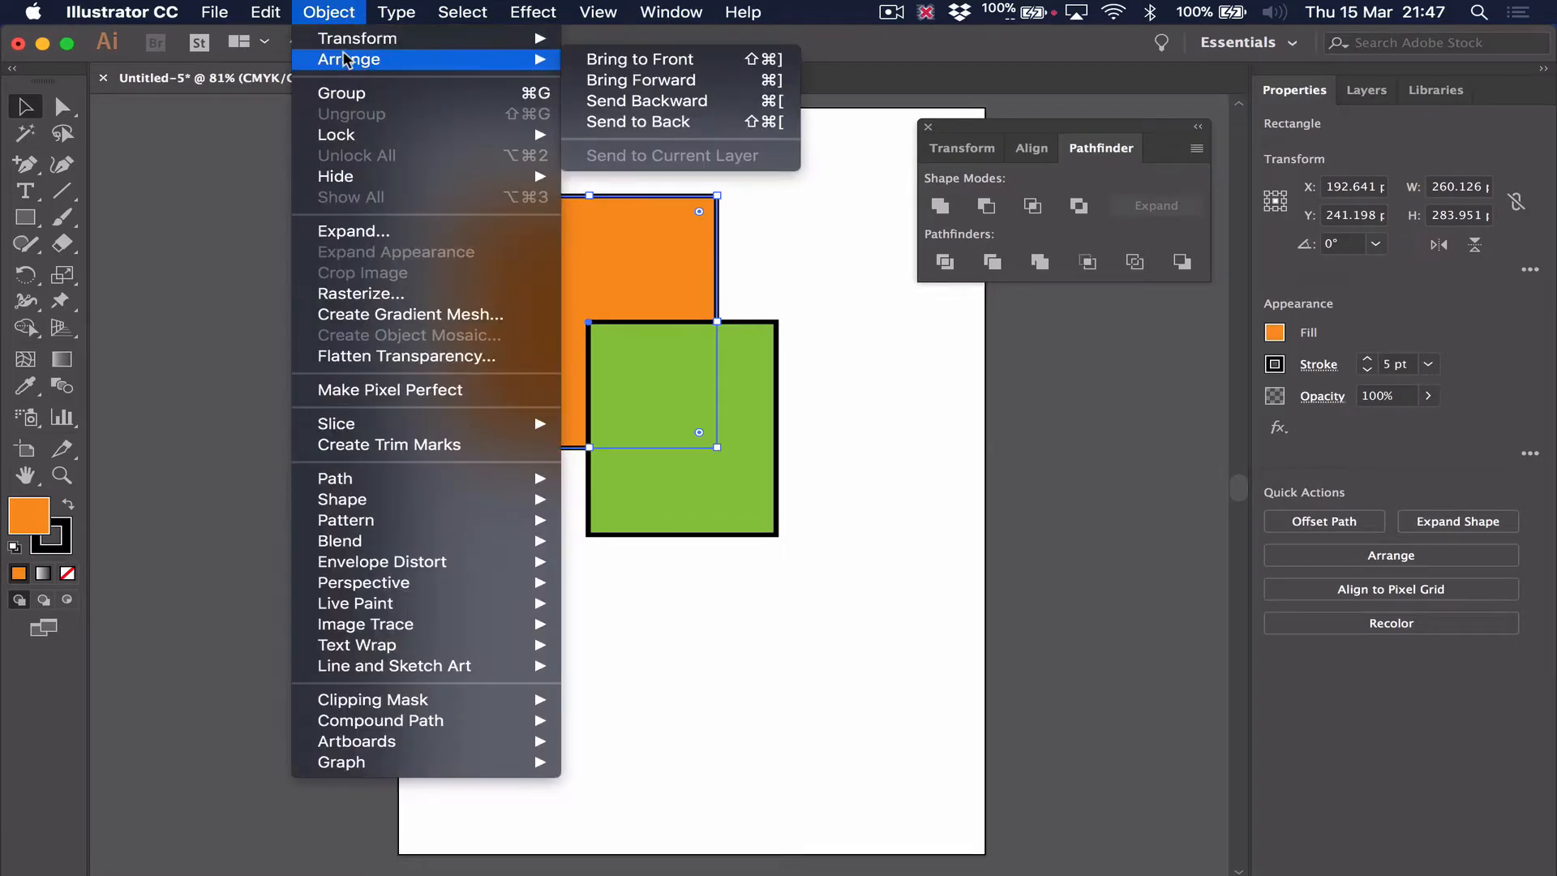
{"action": "left_click", "coordinate": [645, 66]}
{"action": "left_click", "coordinate": [950, 395]}
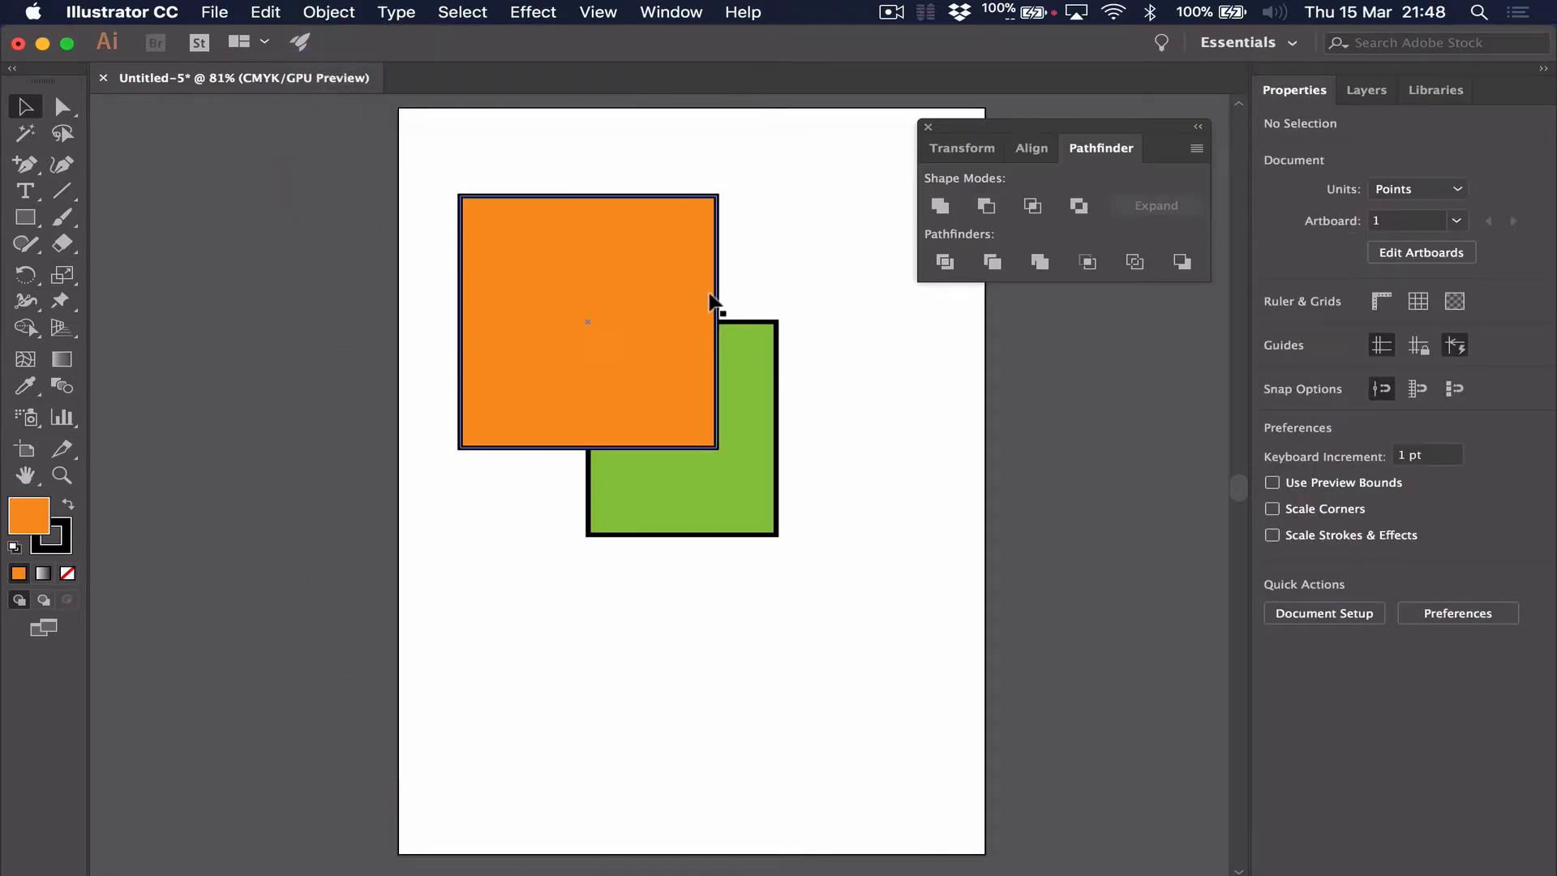
Unite both rectangles with the orange one in front, and undo the union and the stacking change
{"action": "left_click_drag", "start_coordinate": [674, 341], "coordinate": [673, 342]}
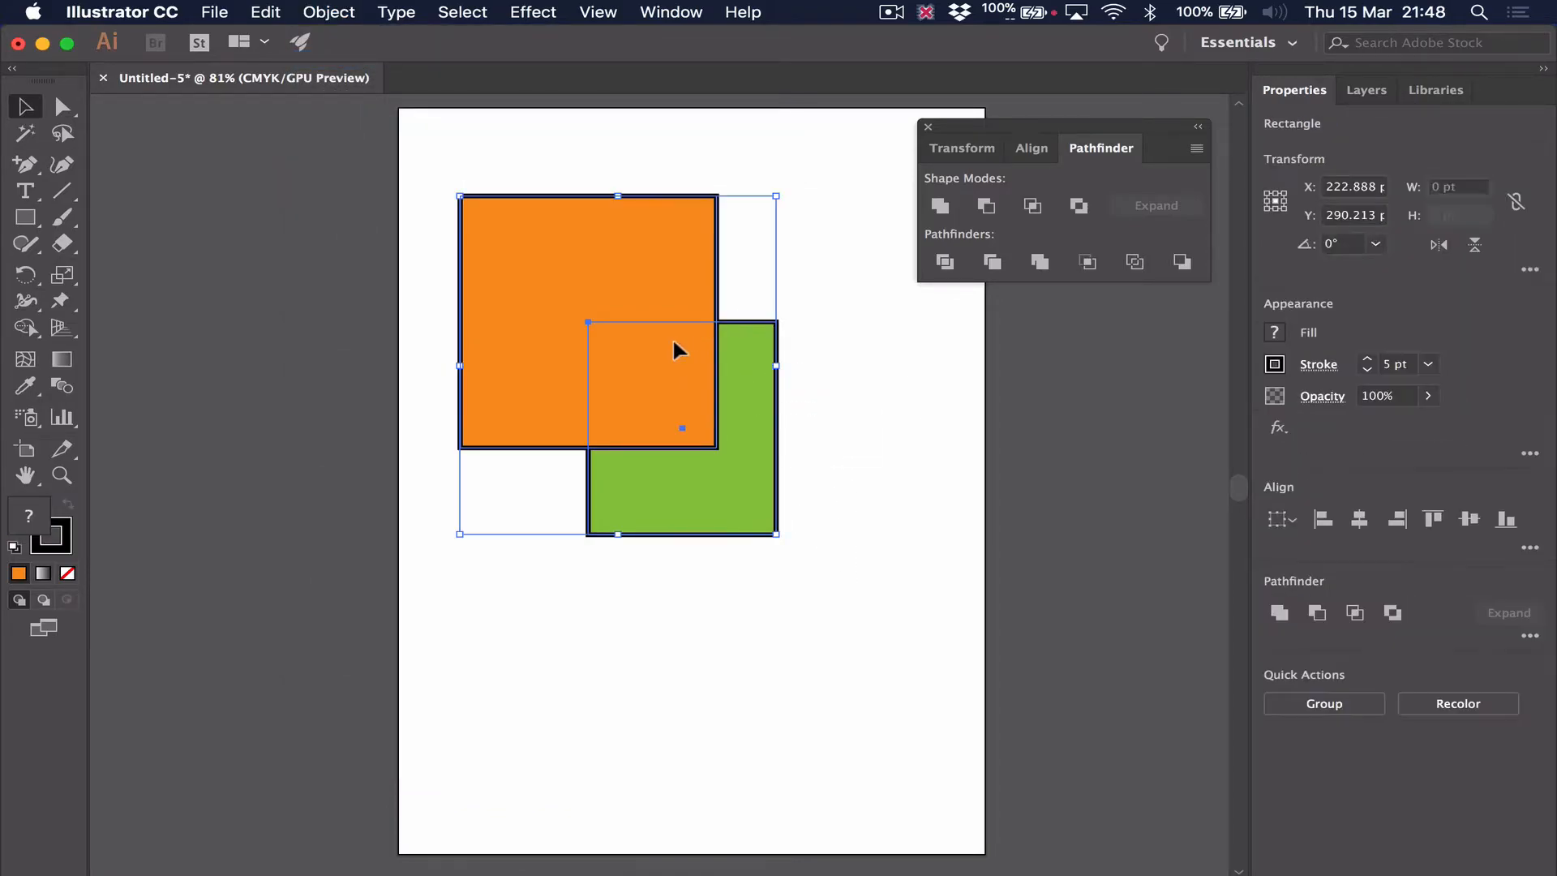
{"action": "left_click", "coordinate": [938, 207]}
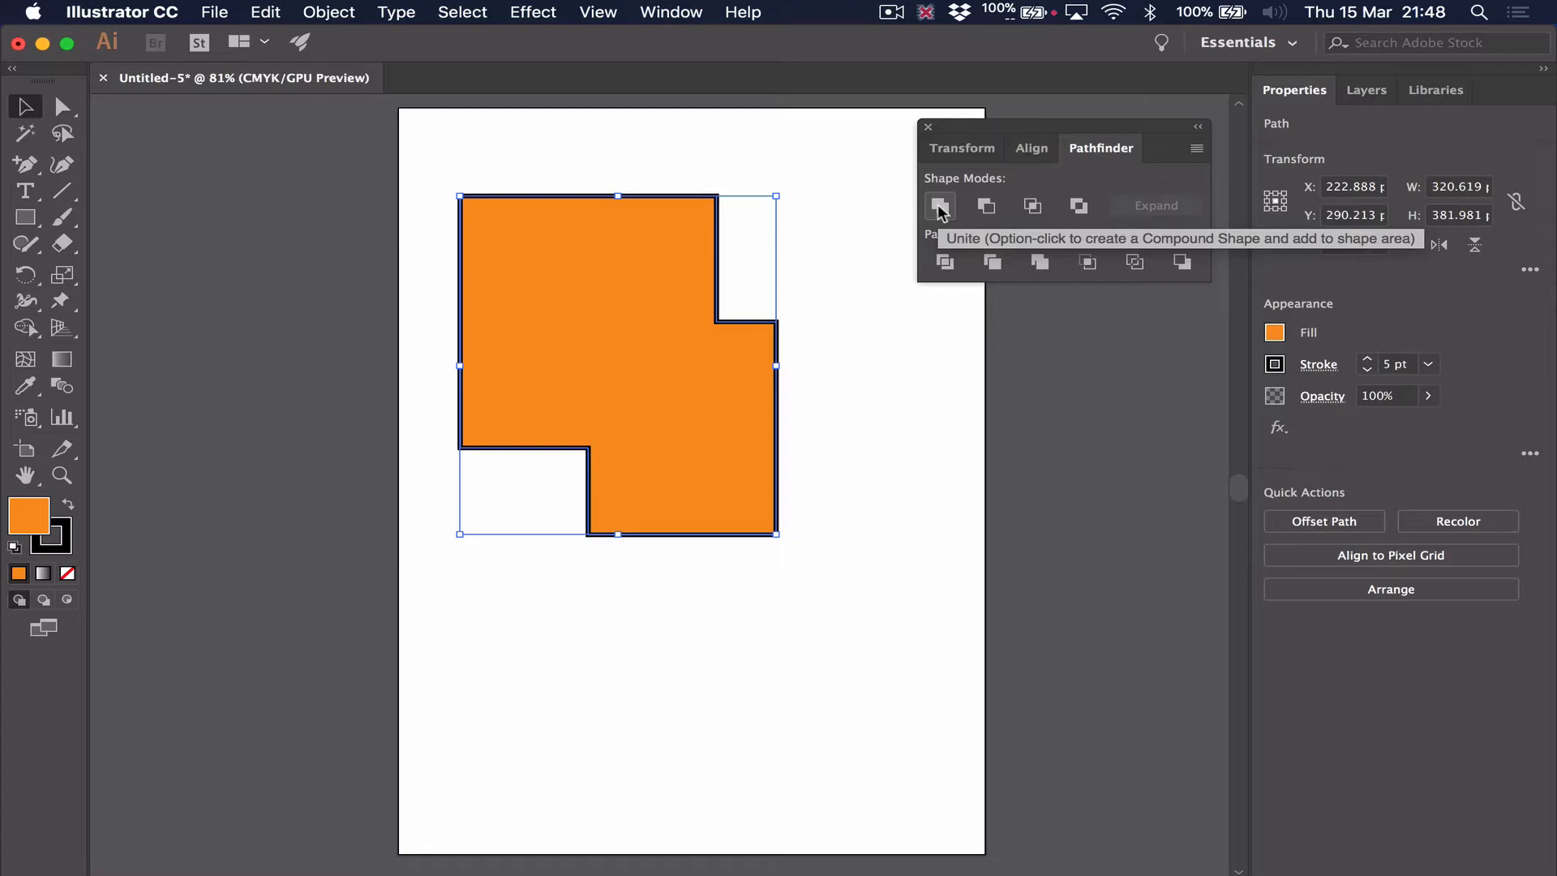
{"action": "key", "text": "super+z"}
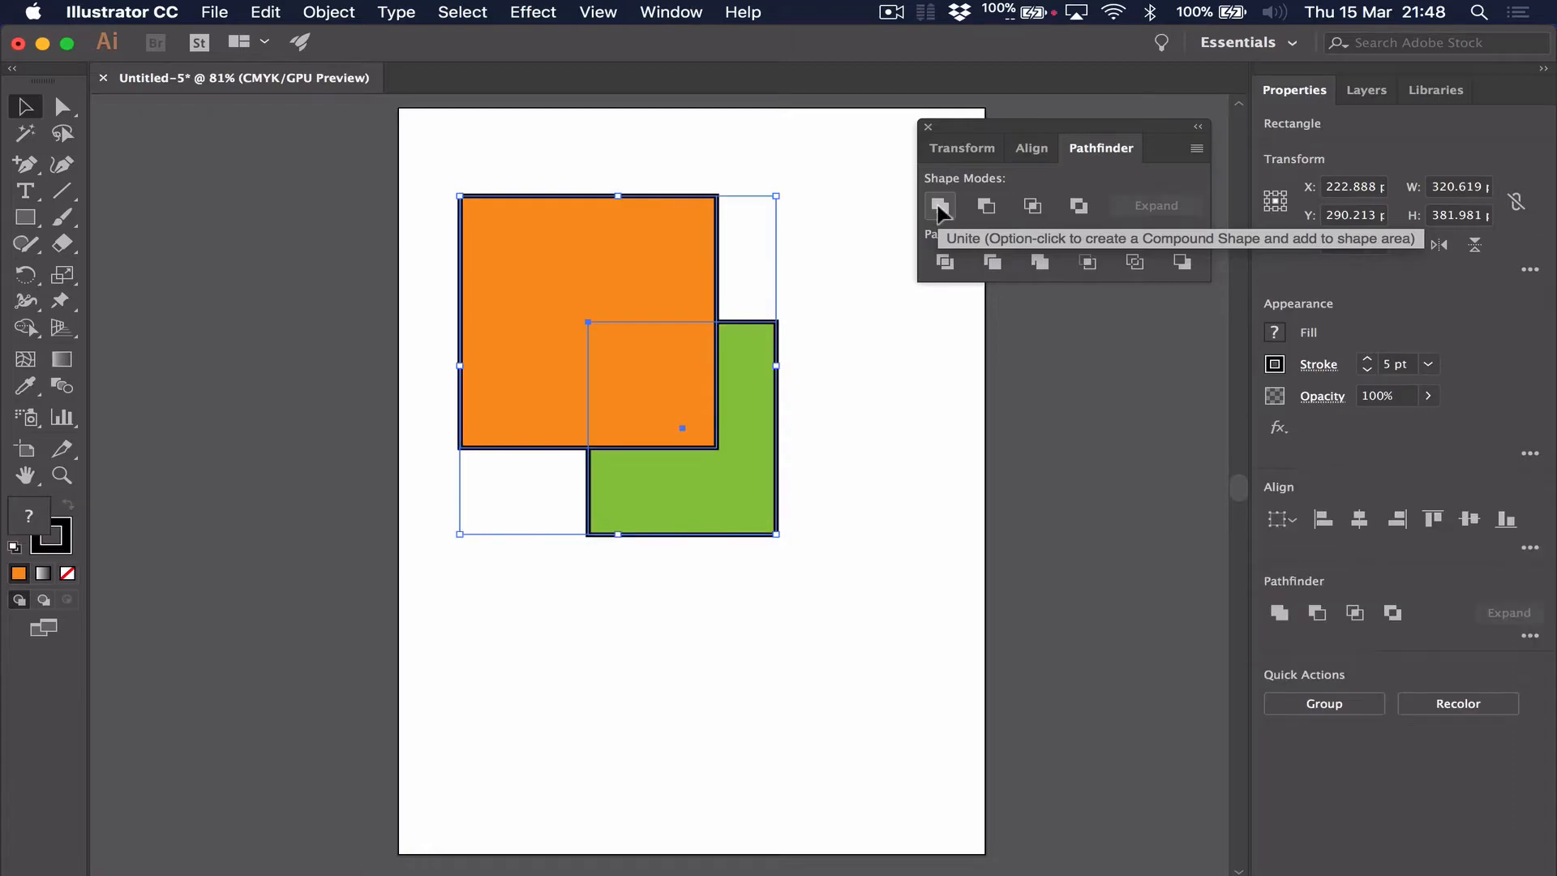
{"action": "key", "text": "super+shift+bracketright"}
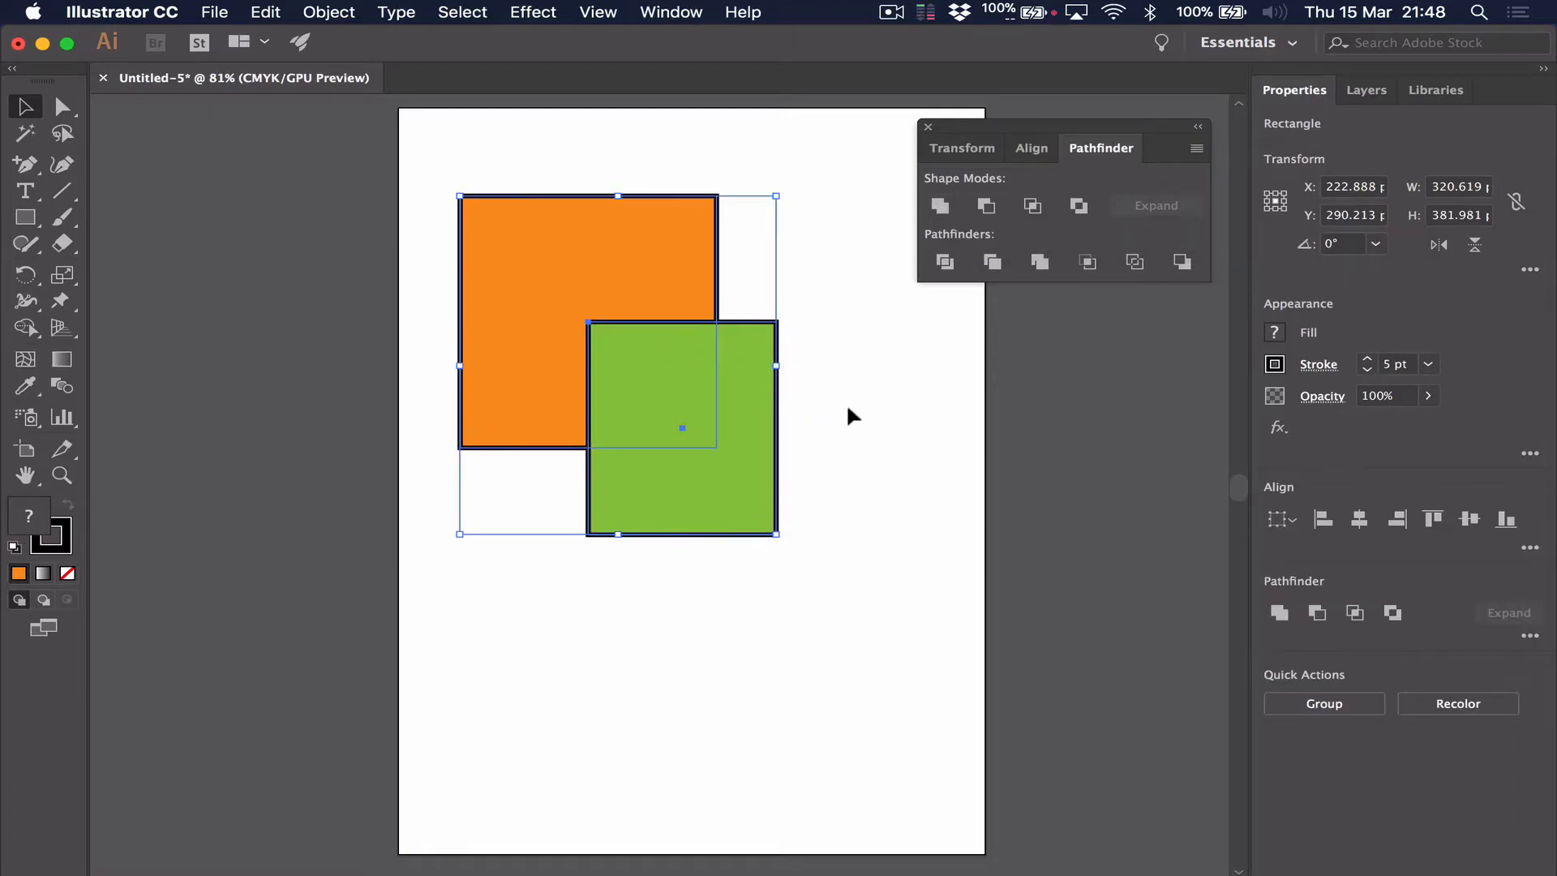
Subtract the green rectangle from the orange one with Minus Front, and undo the subtraction
{"action": "left_click", "coordinate": [847, 408]}
{"action": "left_click_drag", "start_coordinate": [806, 386], "coordinate": [608, 302]}
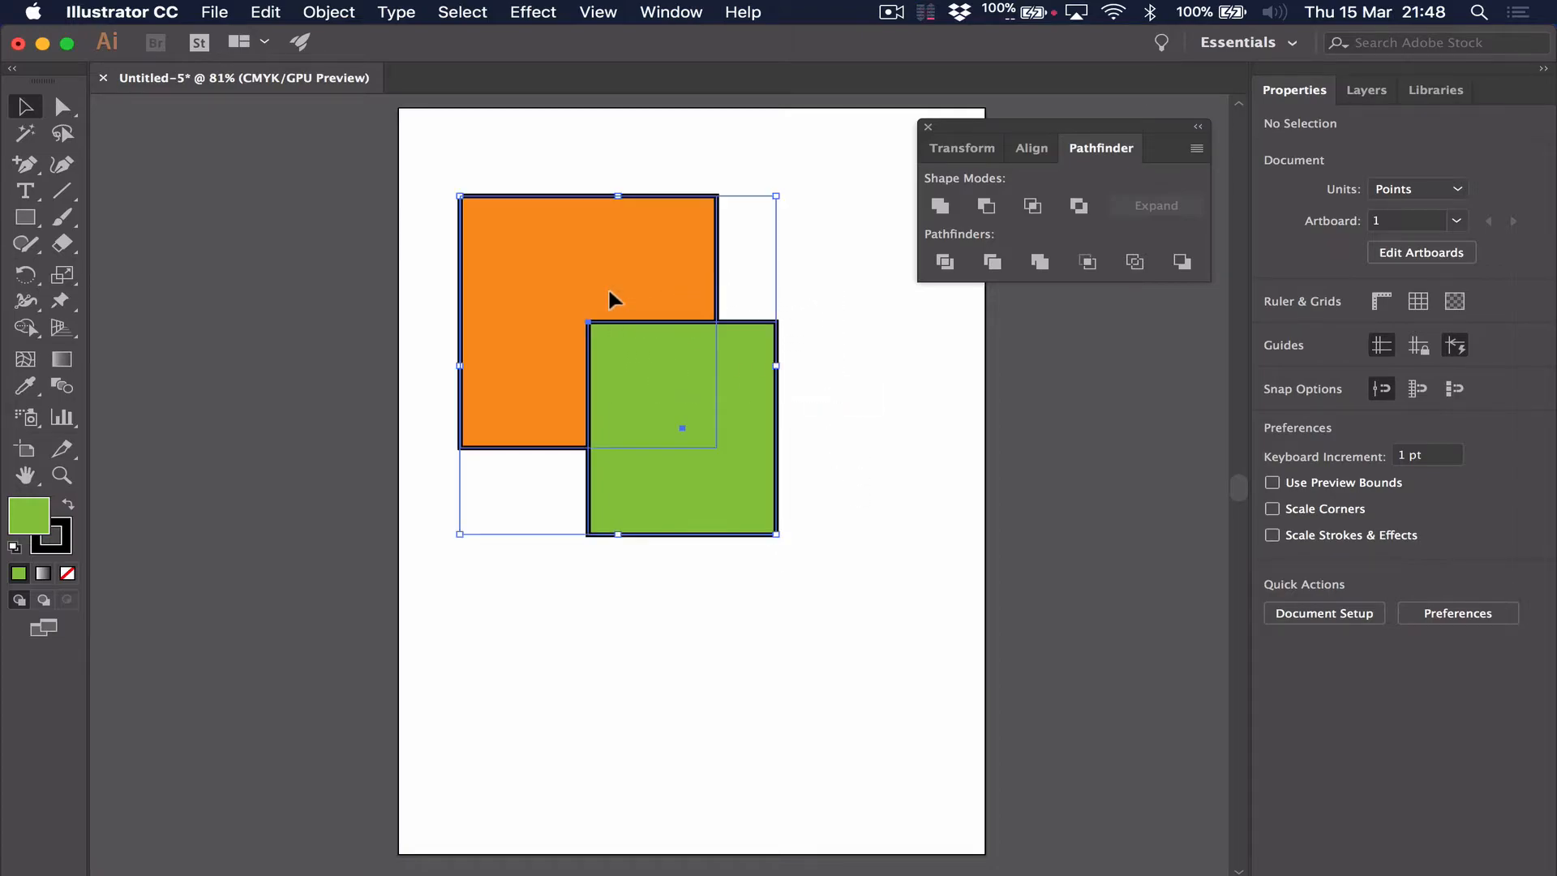
{"action": "left_click", "coordinate": [986, 213]}
{"action": "left_click", "coordinate": [883, 445]}
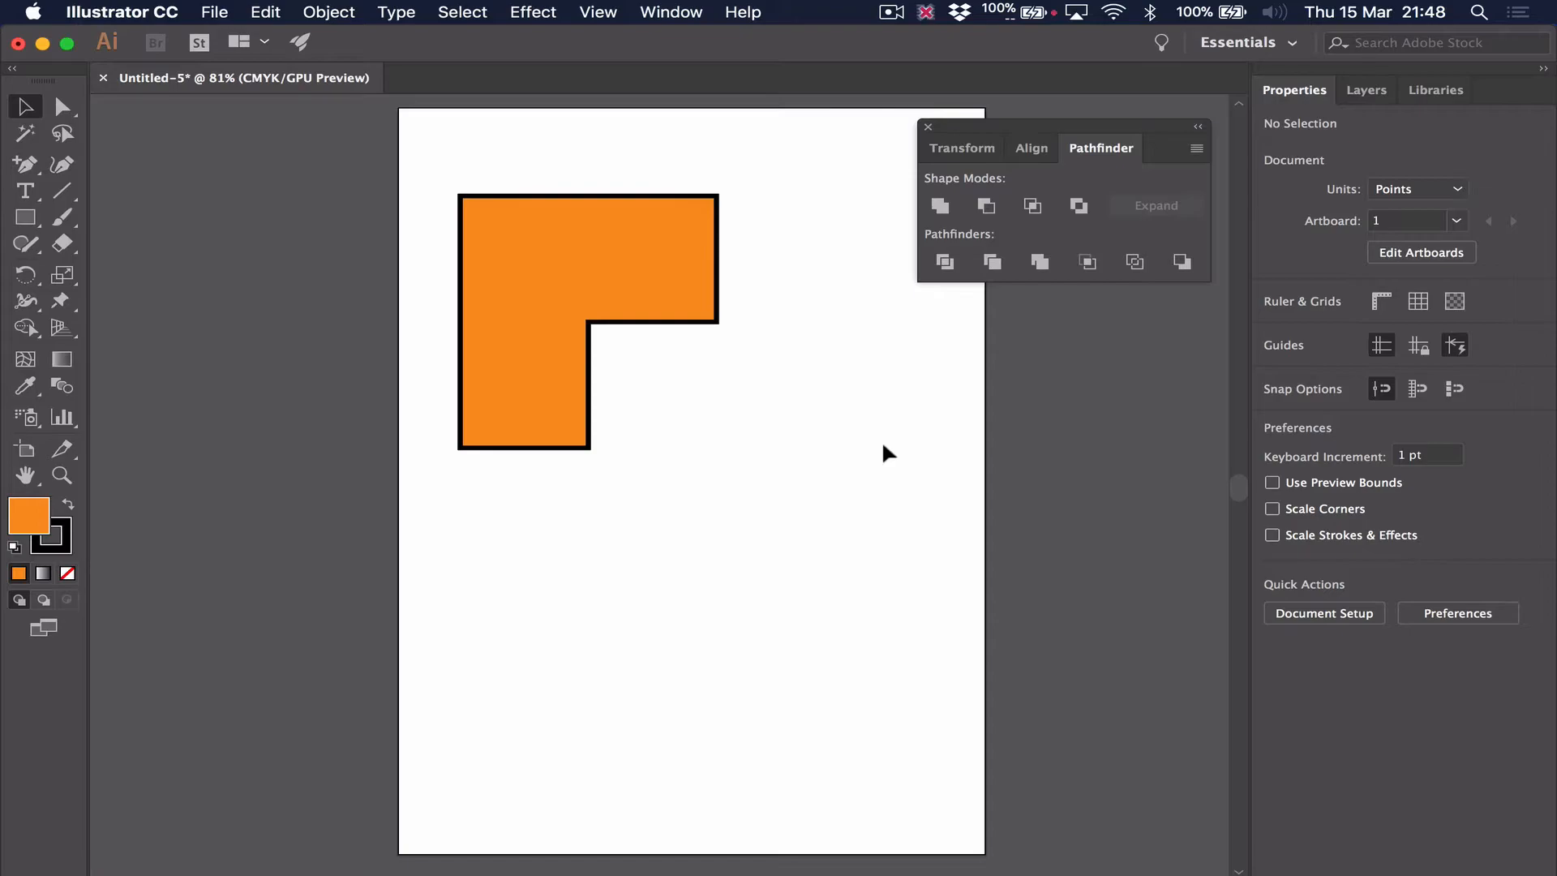
{"action": "key", "text": "super+z"}
Select only the orange rectangle and bring it to the front
{"action": "left_click", "coordinate": [860, 375]}
{"action": "left_click", "coordinate": [689, 223]}
{"action": "left_click", "coordinate": [328, 11]}
{"action": "mouse_move", "coordinate": [362, 67]}
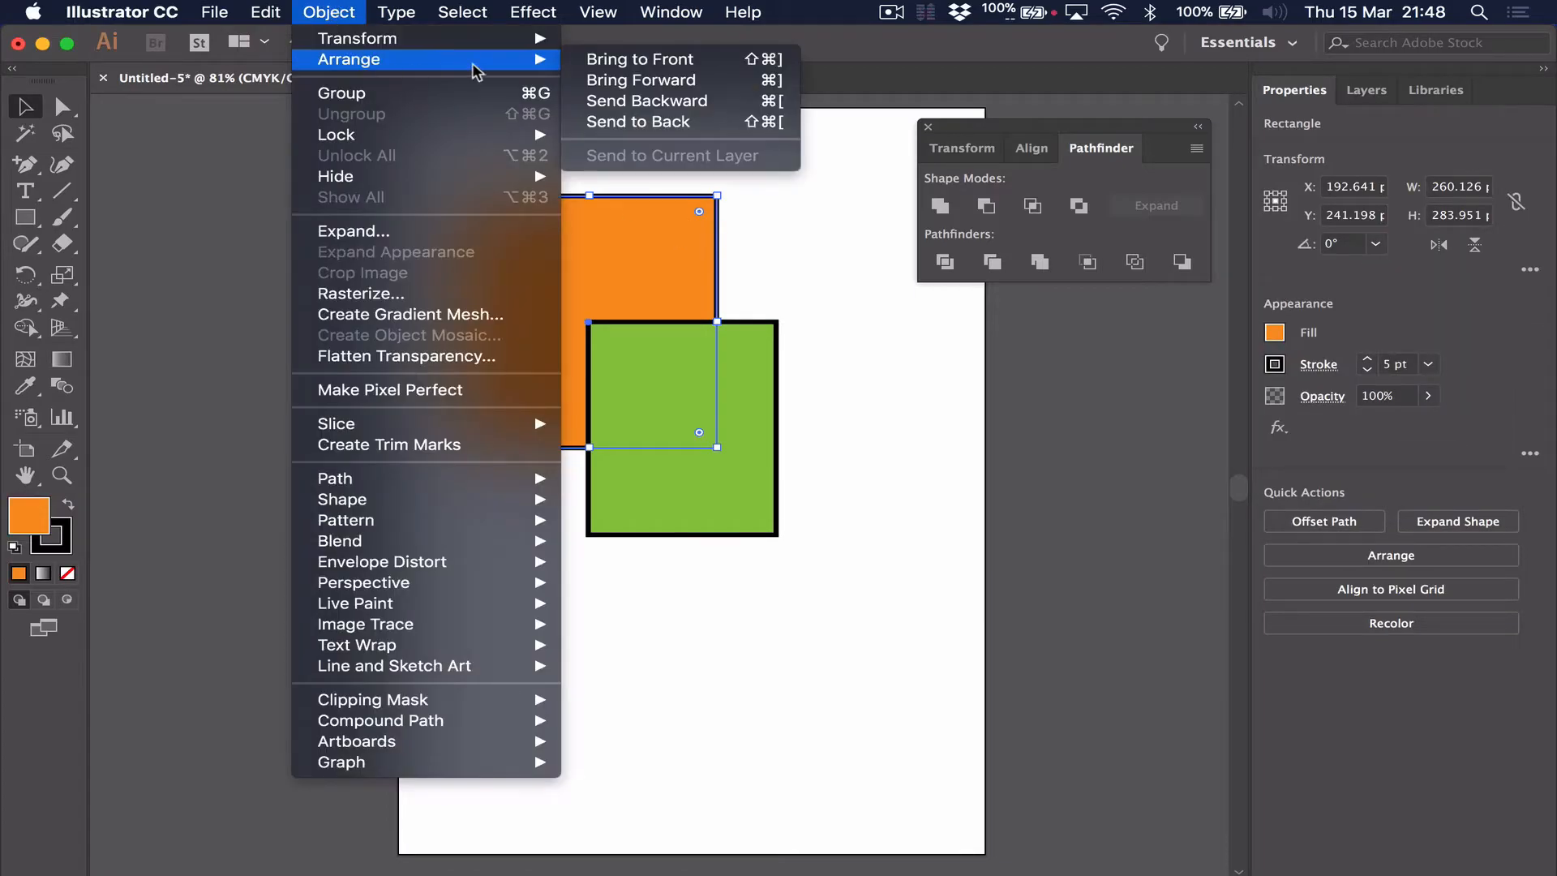
{"action": "left_click", "coordinate": [638, 122]}
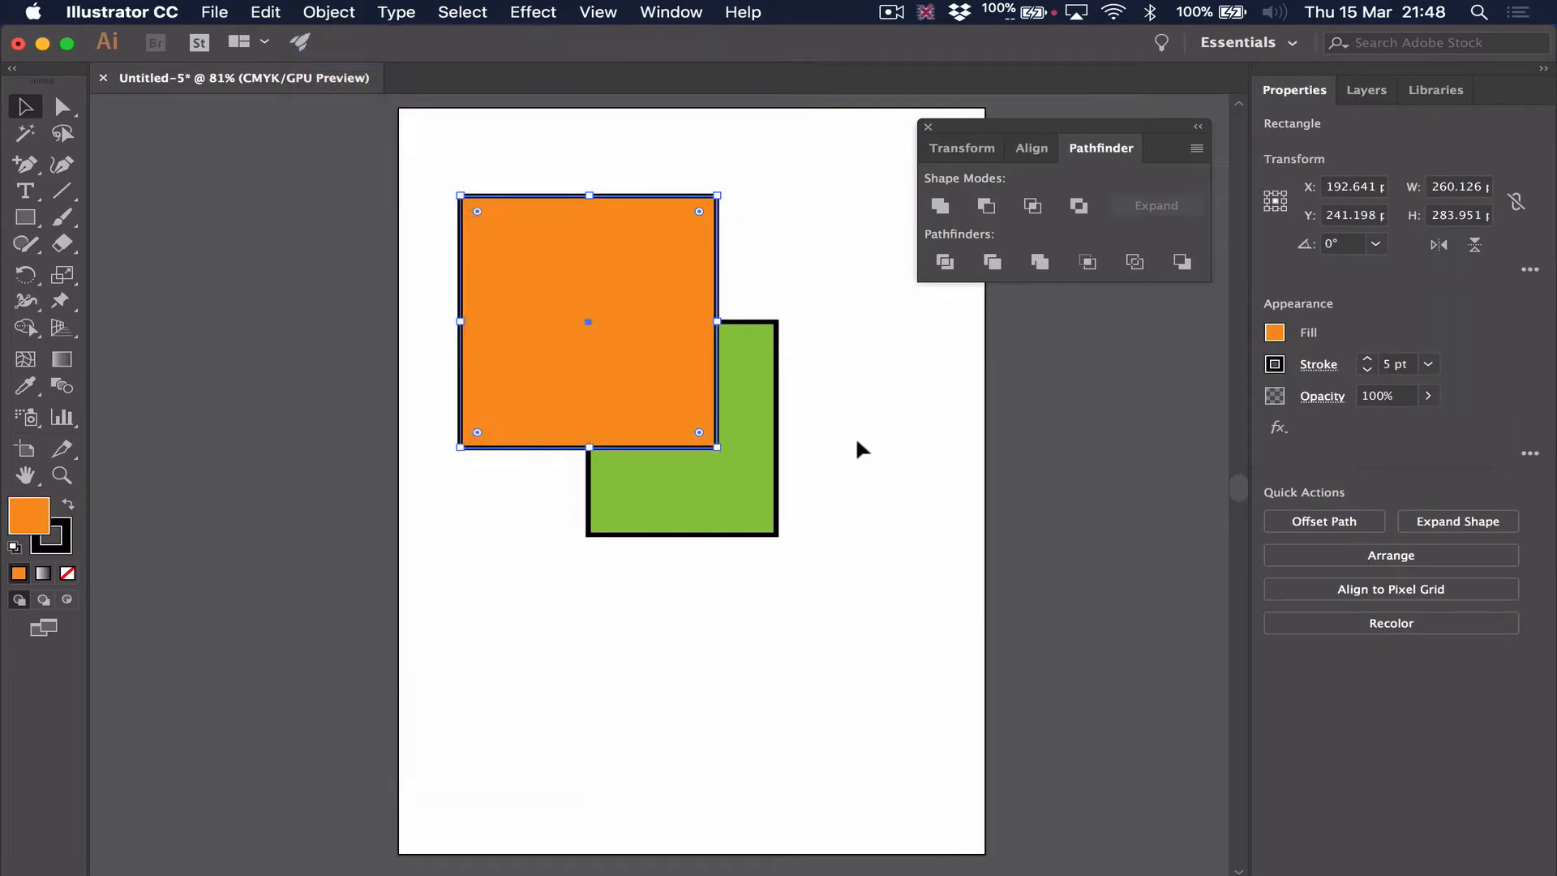
Subtract the front orange rectangle from the green one with Minus Front, and undo the subtraction and reordering
{"action": "left_click_drag", "start_coordinate": [854, 436], "coordinate": [681, 322]}
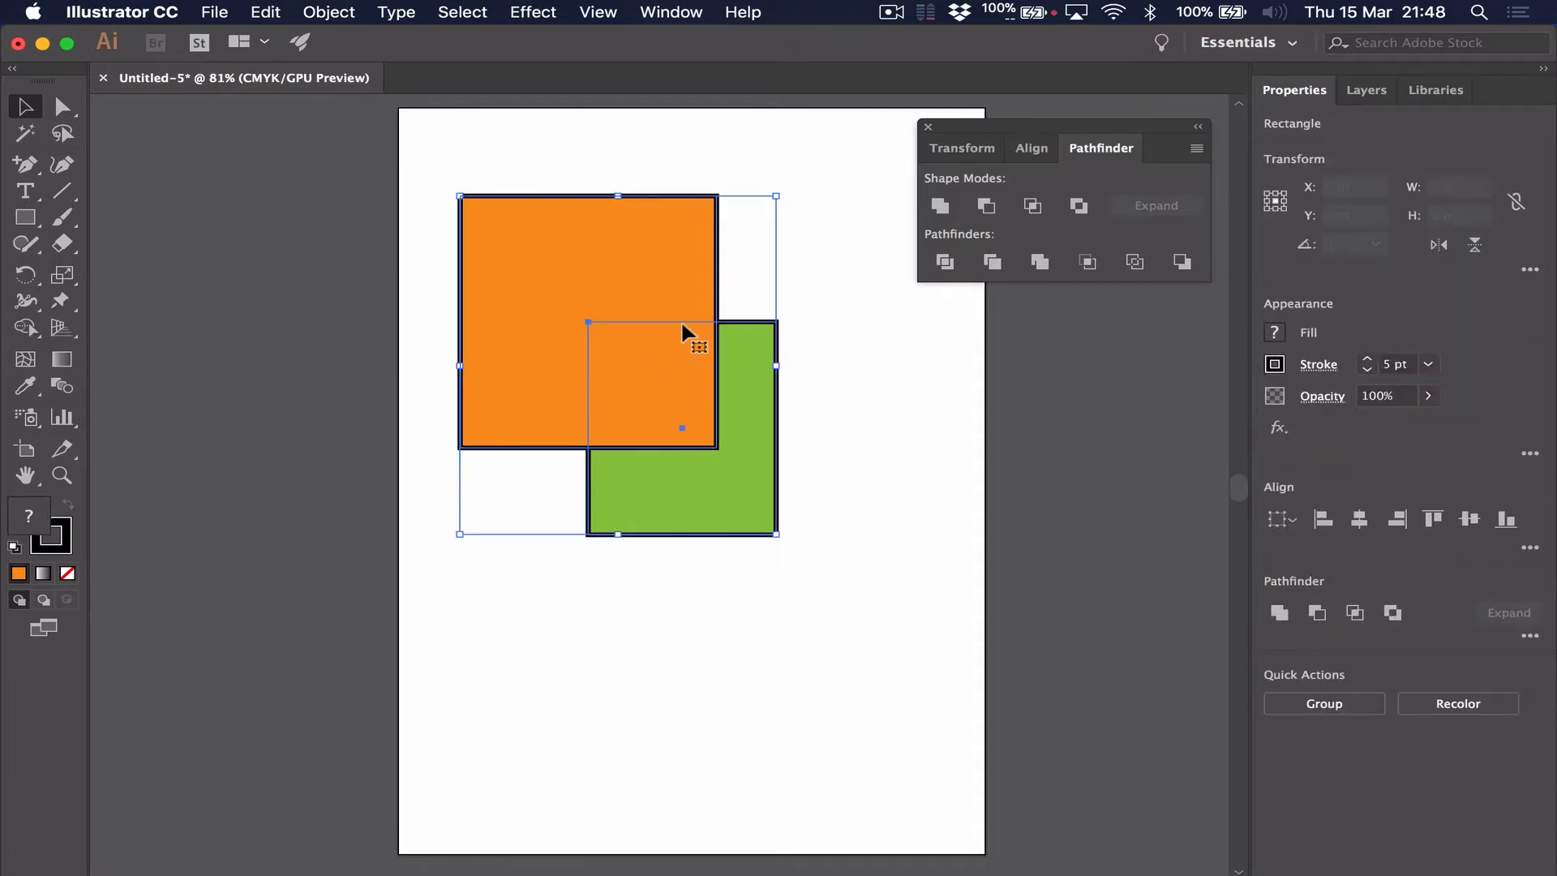
{"action": "left_click", "coordinate": [988, 205]}
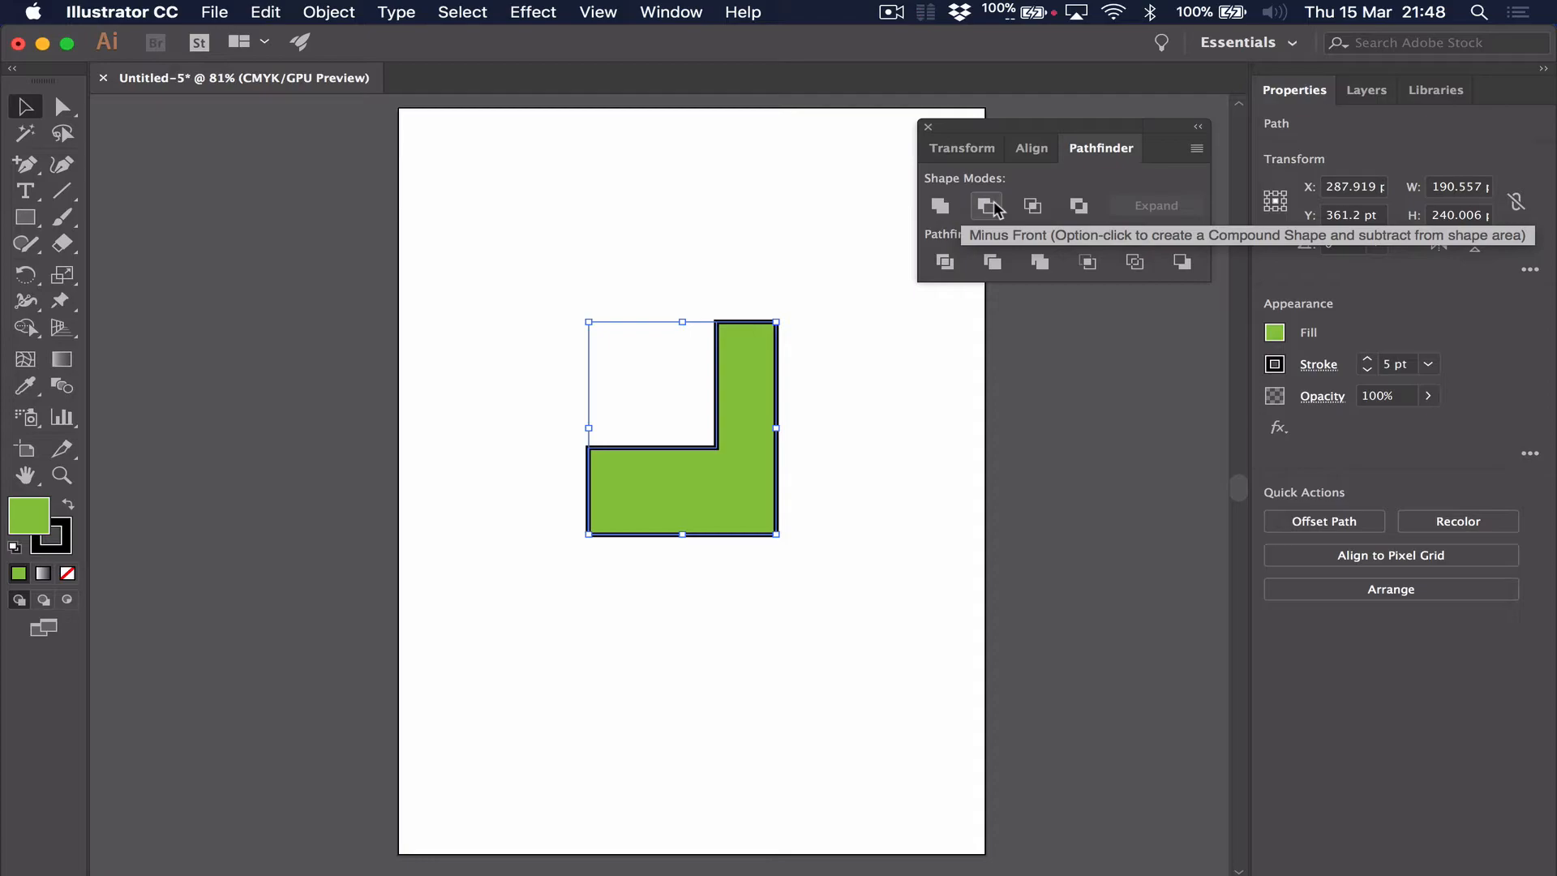
{"action": "key", "text": "super+z"}
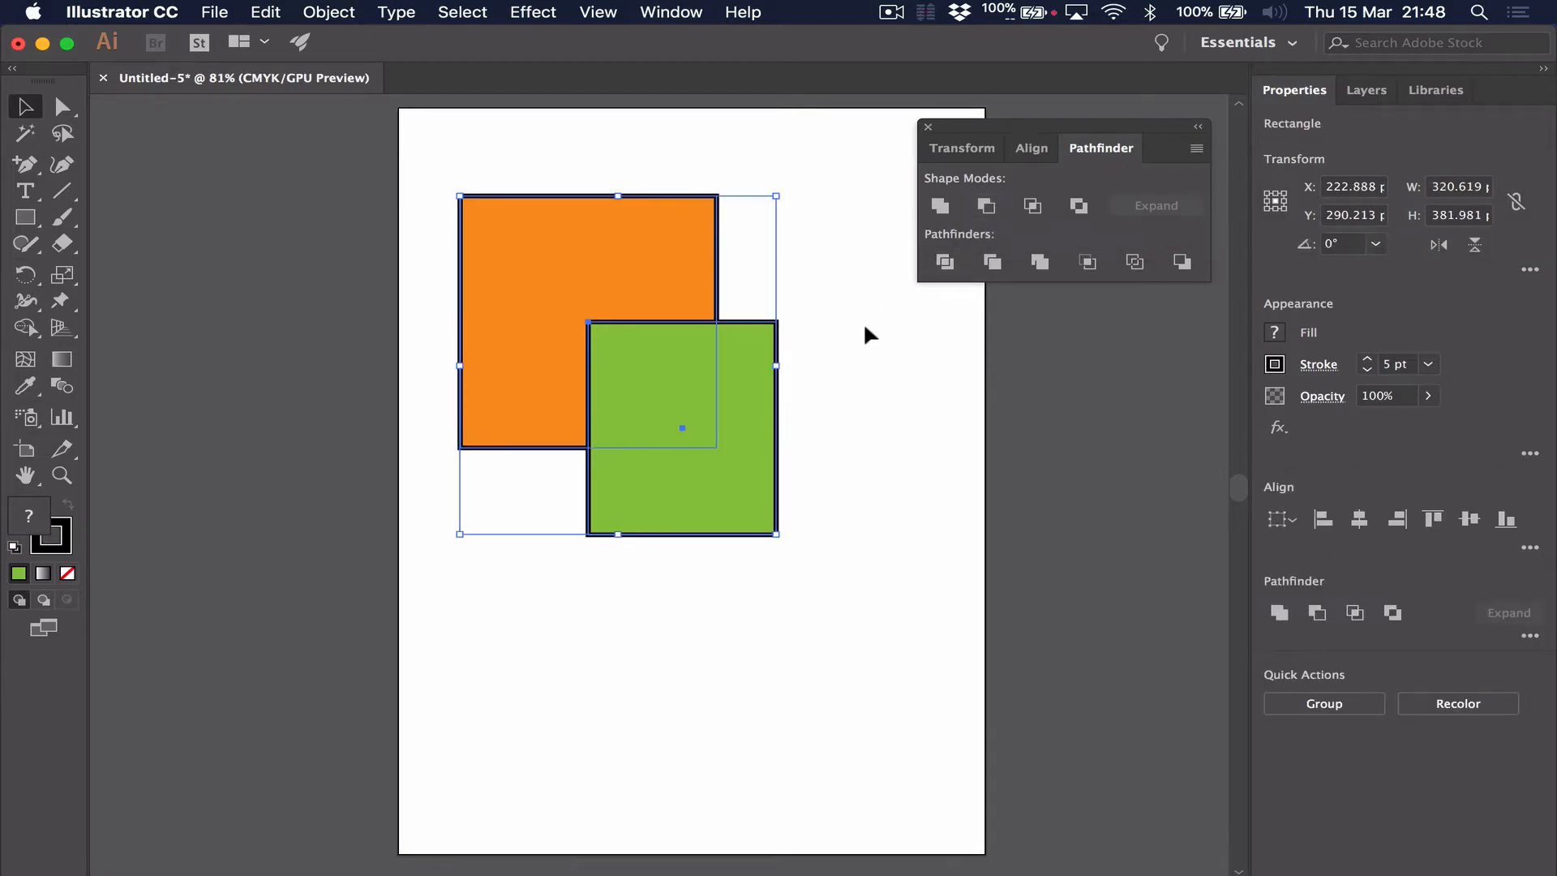
Intersect the selected orange and green rectangles with the Intersect shape mode, and undo the intersection
{"action": "left_click", "coordinate": [853, 459]}
{"action": "left_click_drag", "start_coordinate": [852, 459], "coordinate": [626, 290]}
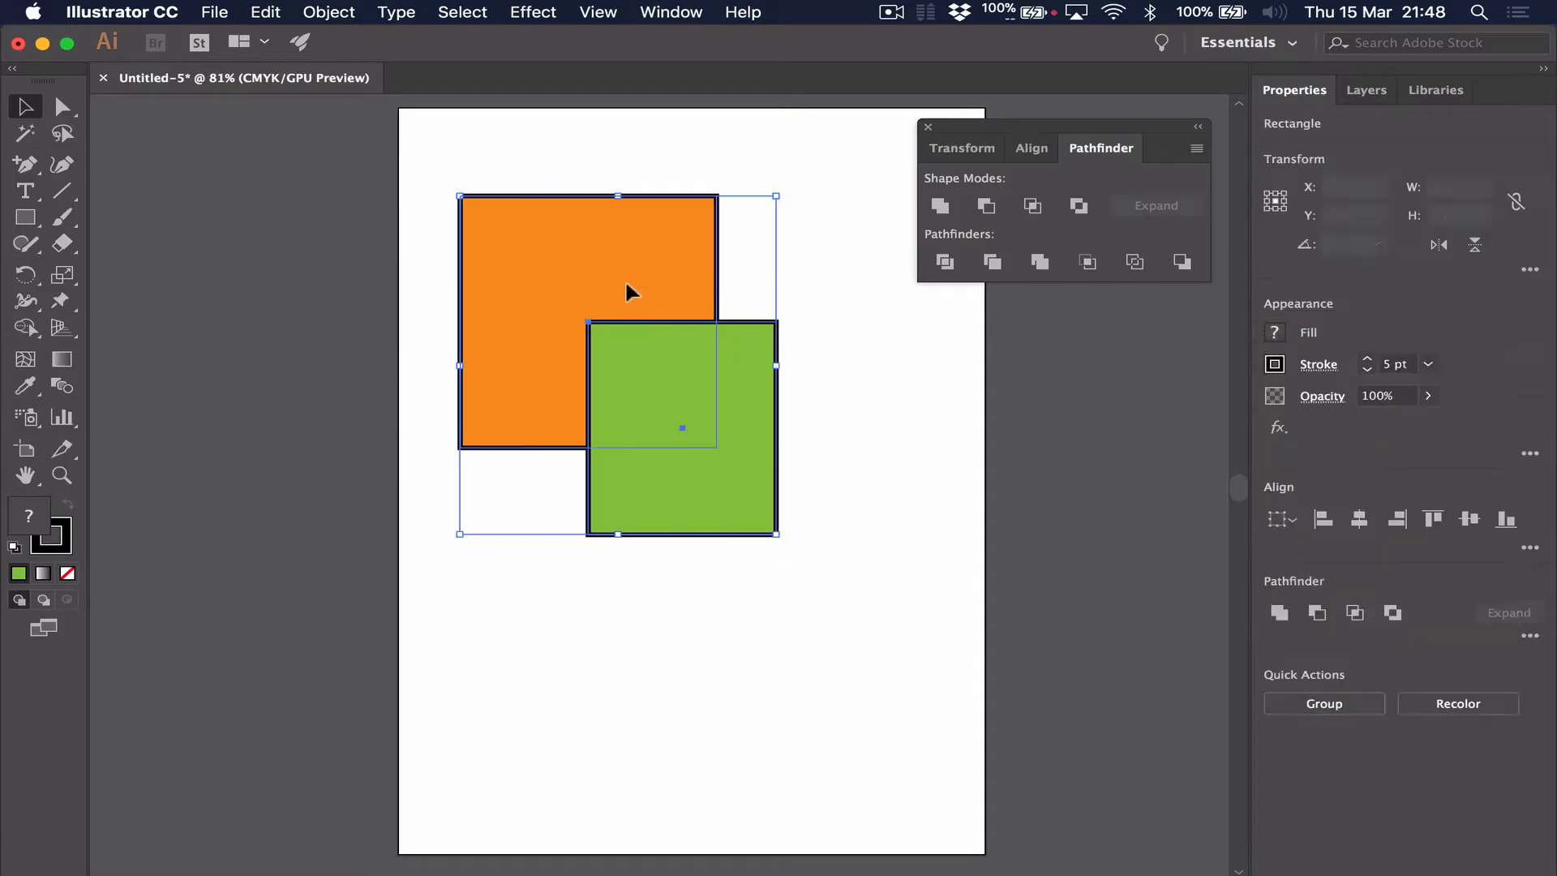
{"action": "left_click", "coordinate": [1043, 222]}
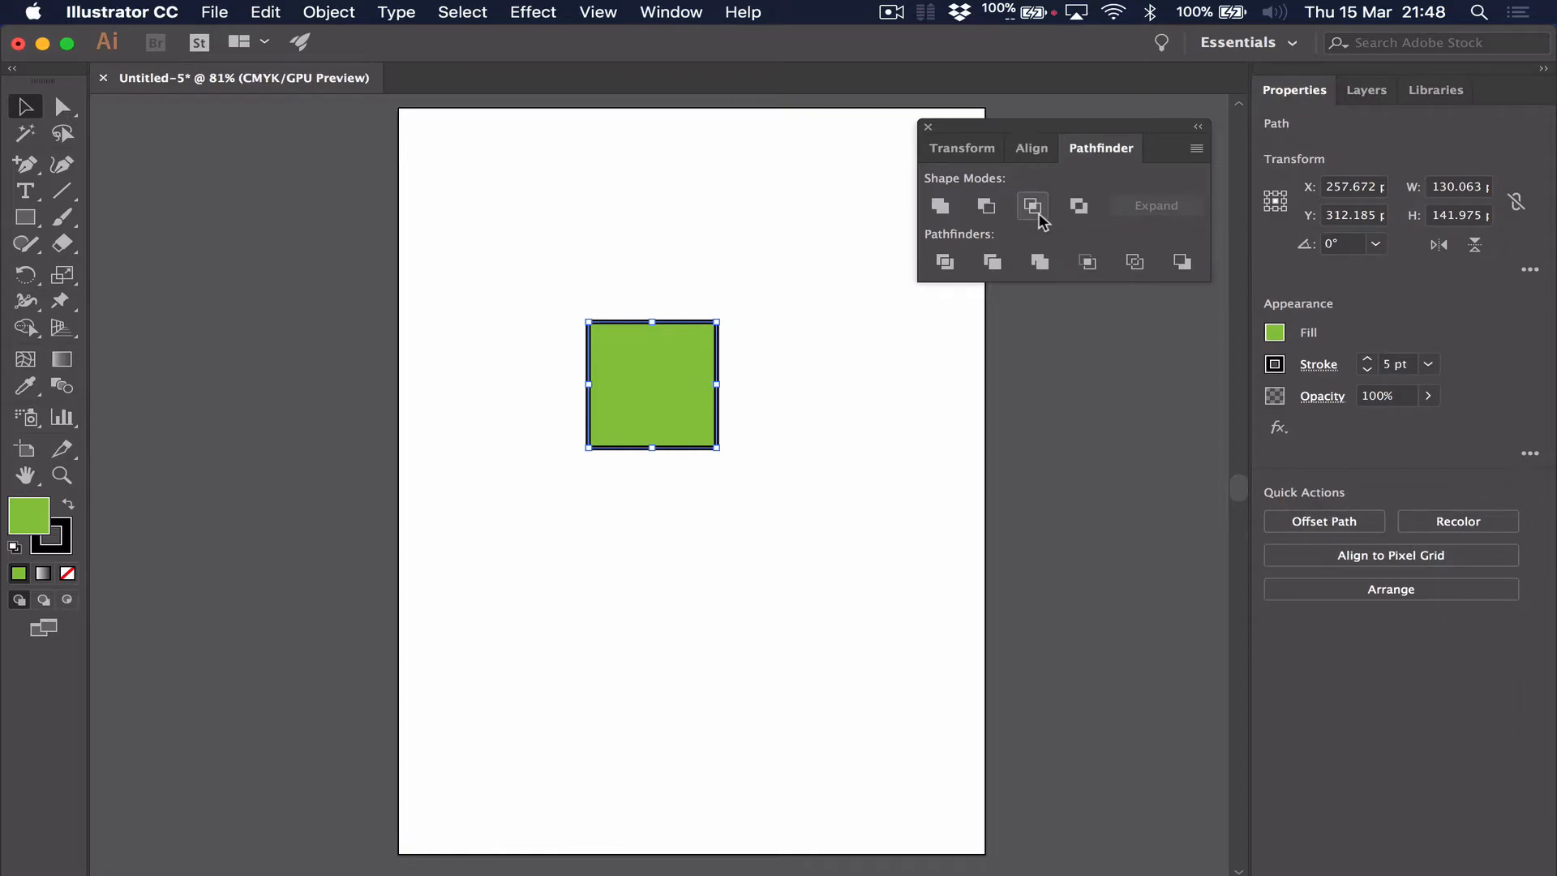
{"action": "key", "text": "super+z"}
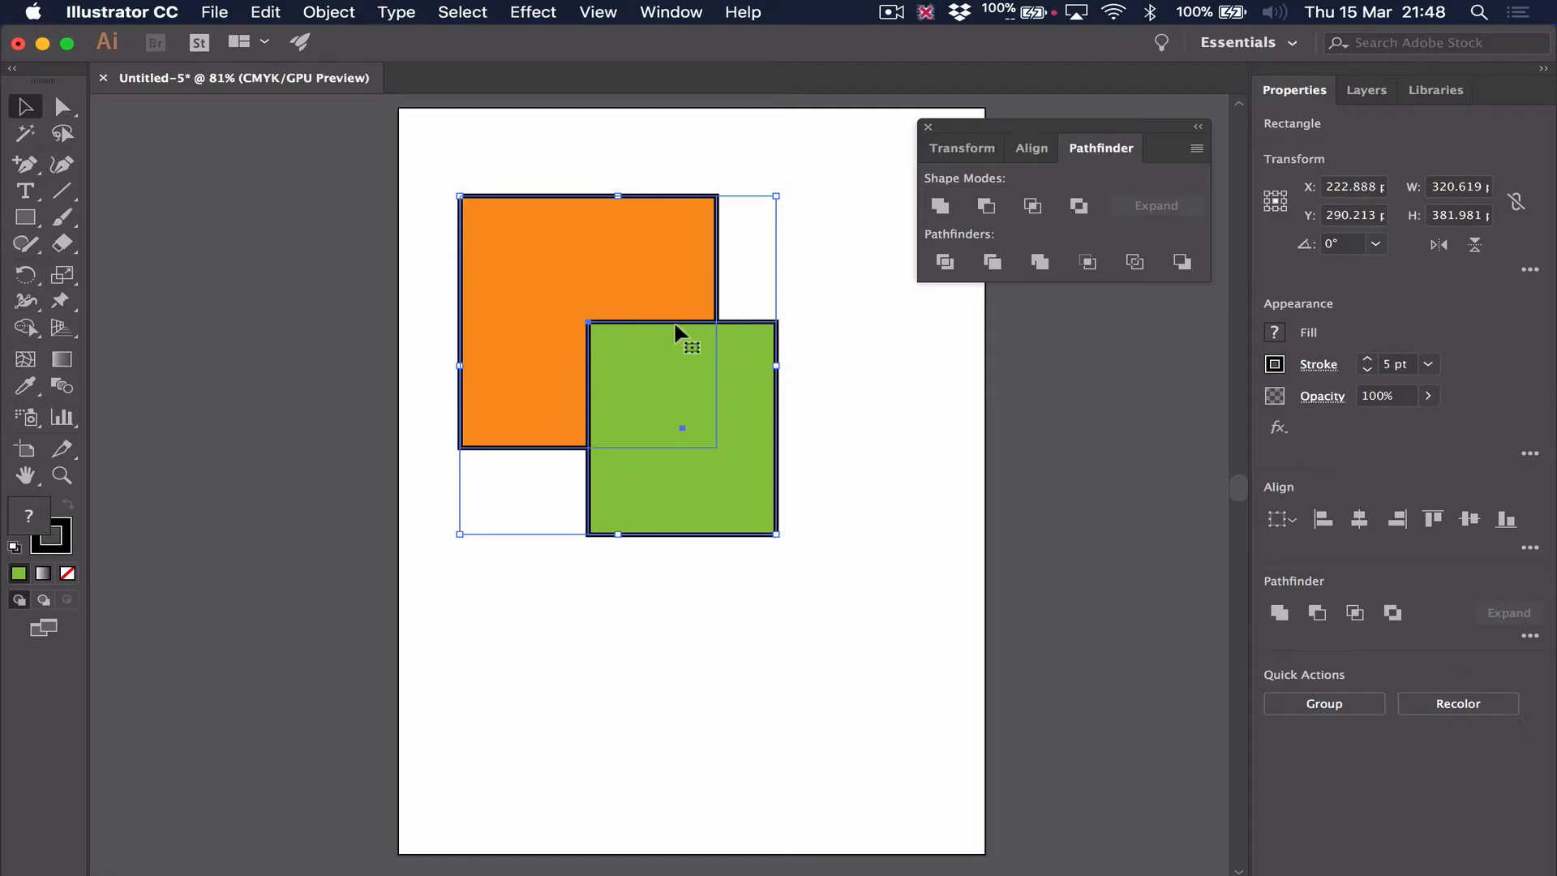
{"action": "left_click", "coordinate": [1026, 208]}
{"action": "key", "text": "super+z"}
Exclude the overlapping area of both rectangles, and undo the exclusion and the green rectangle's earlier move
{"action": "left_click", "coordinate": [1078, 206]}
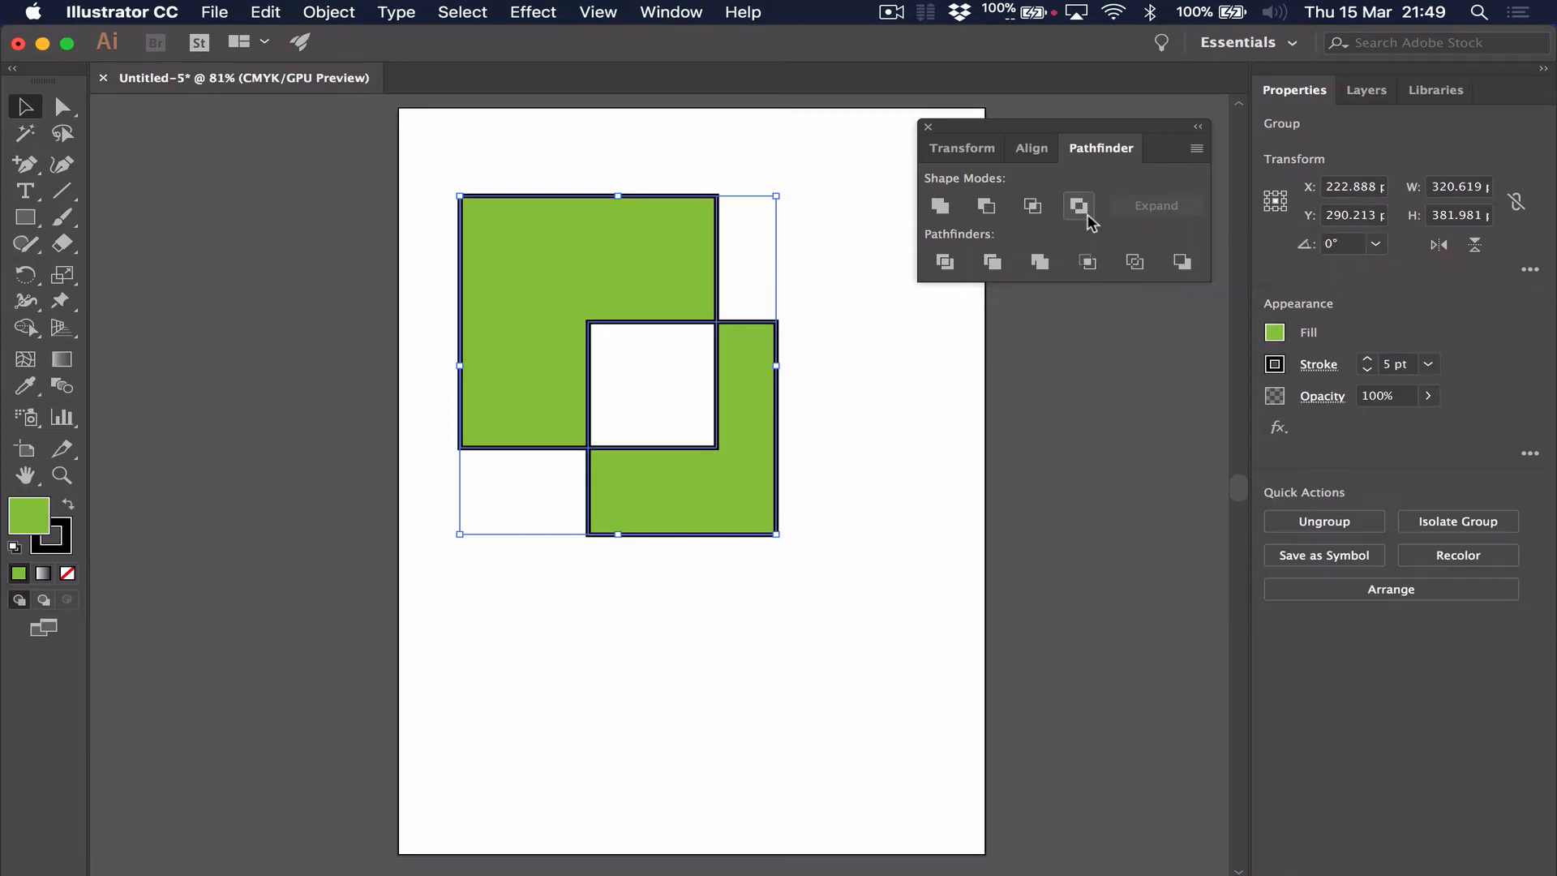
{"action": "left_click", "coordinate": [929, 397]}
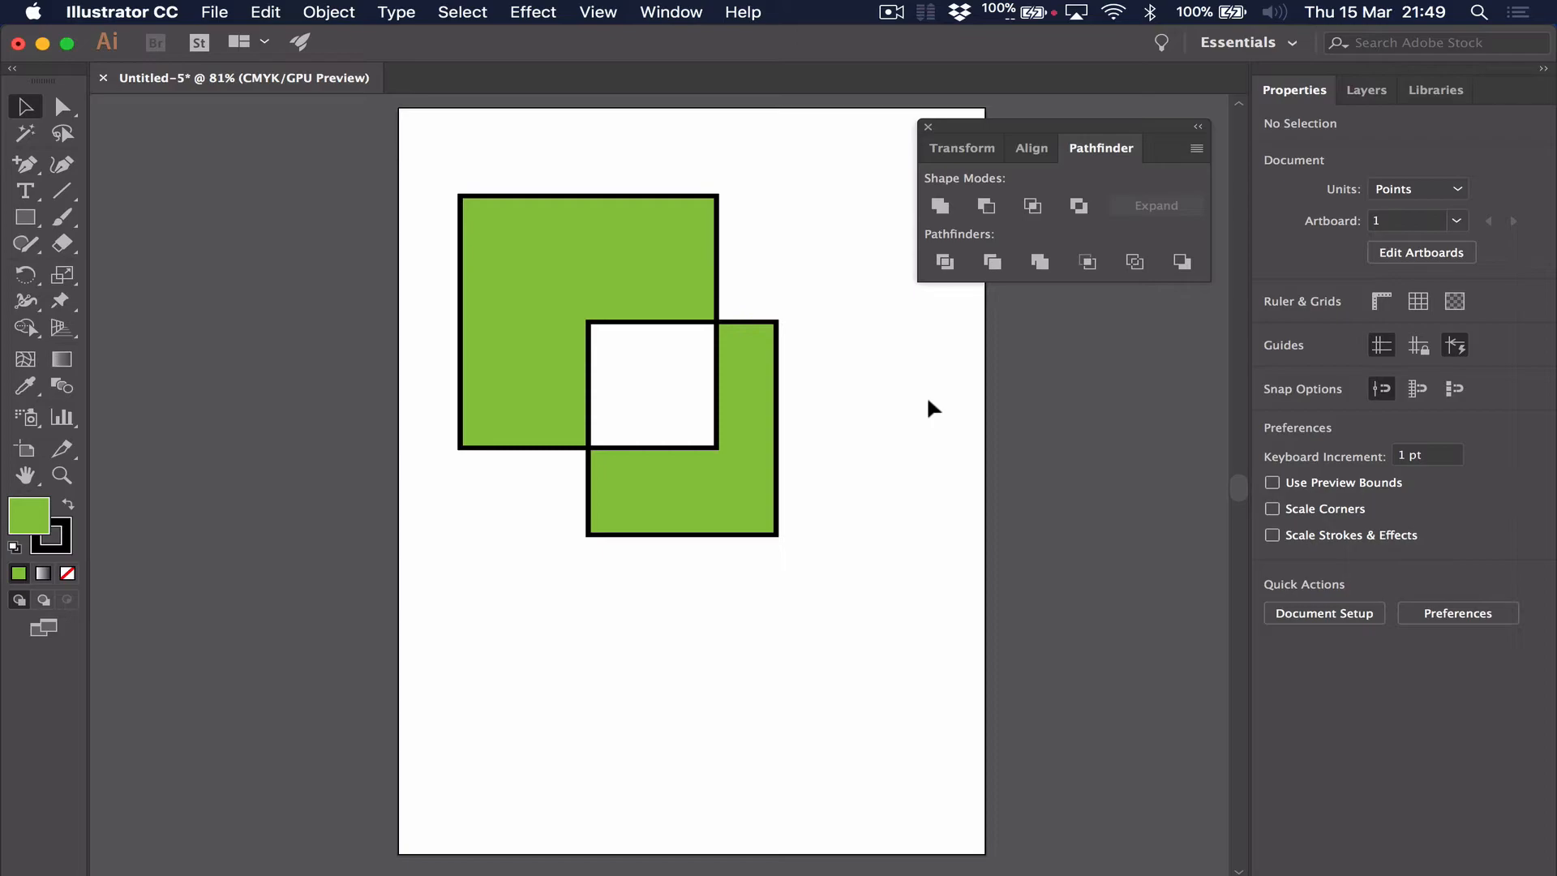
{"action": "key", "text": "super+z"}
{"action": "key", "text": "super+z"}
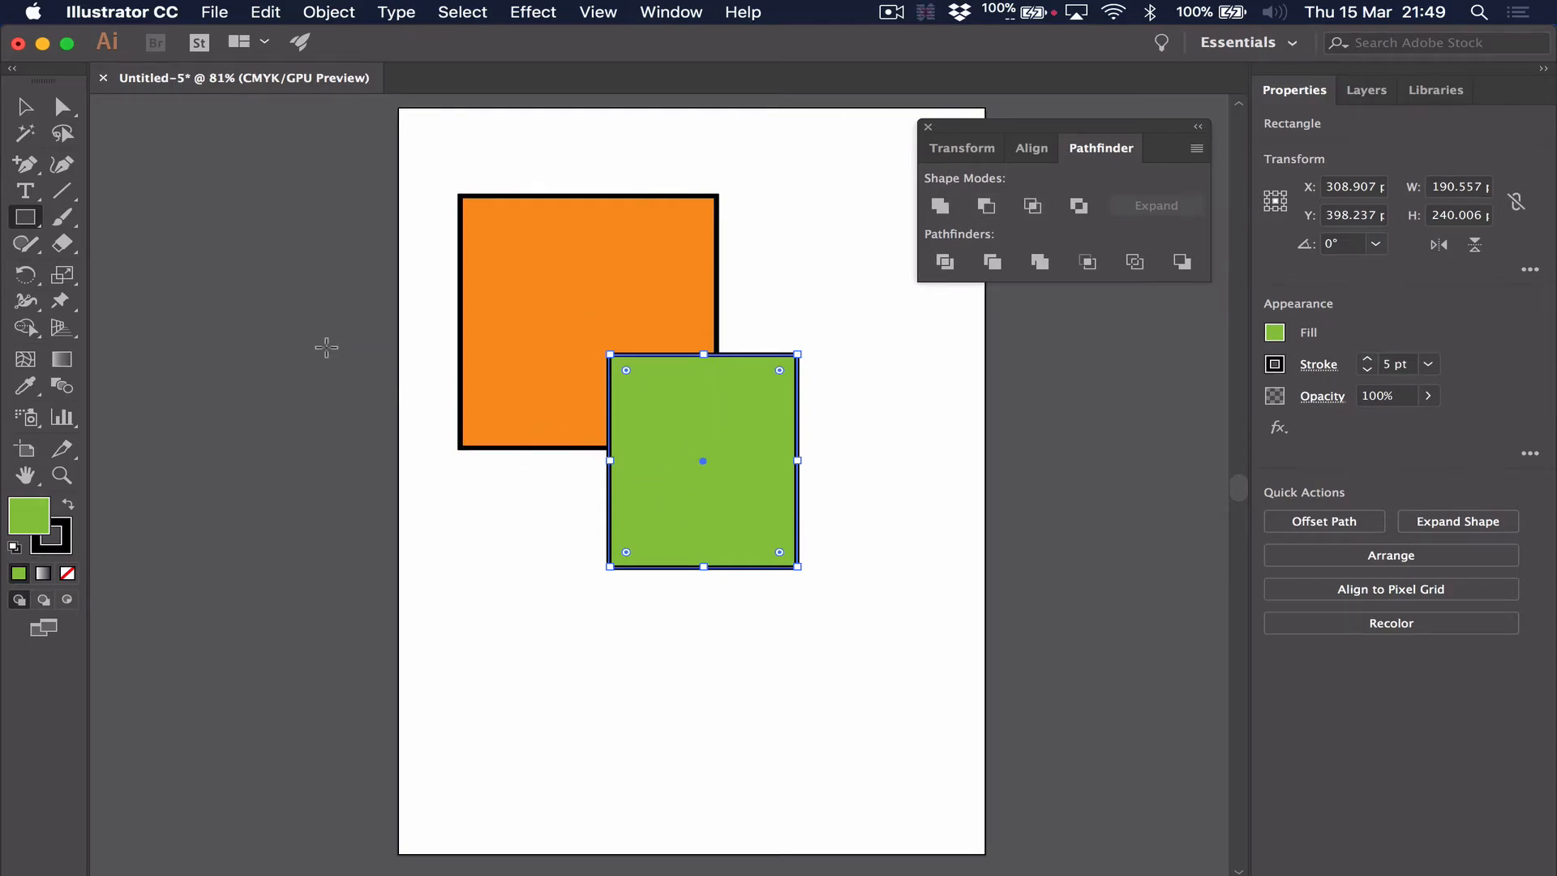
Delete the green rectangle, leaving only the orange one on the artboard
{"action": "left_click", "coordinate": [25, 106]}
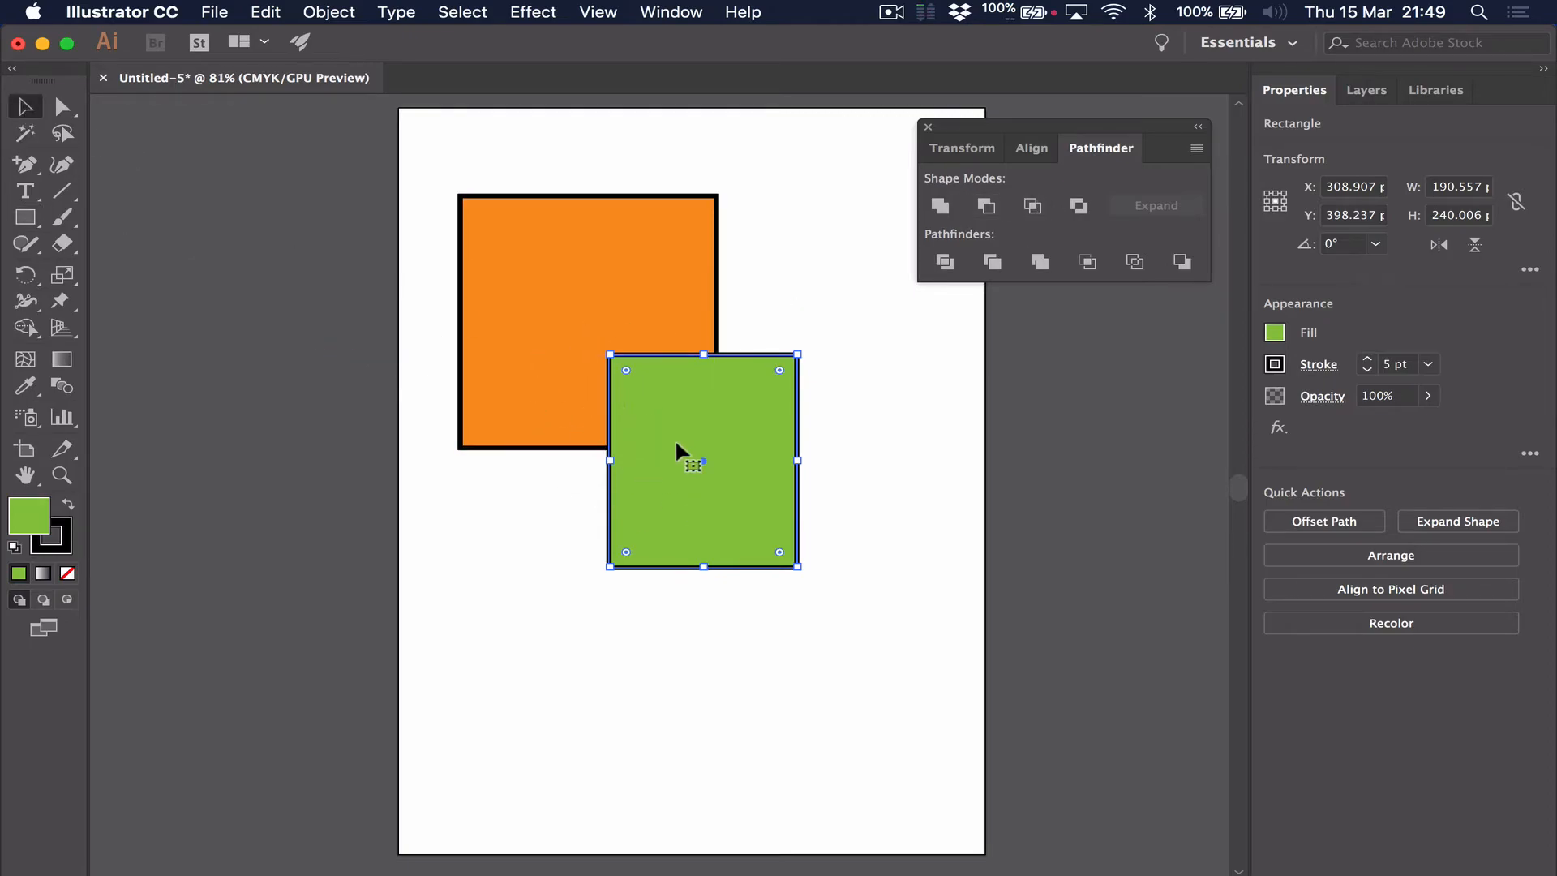
{"action": "left_click_drag", "start_coordinate": [673, 440], "coordinate": [693, 564]}
{"action": "key", "text": "Delete"}
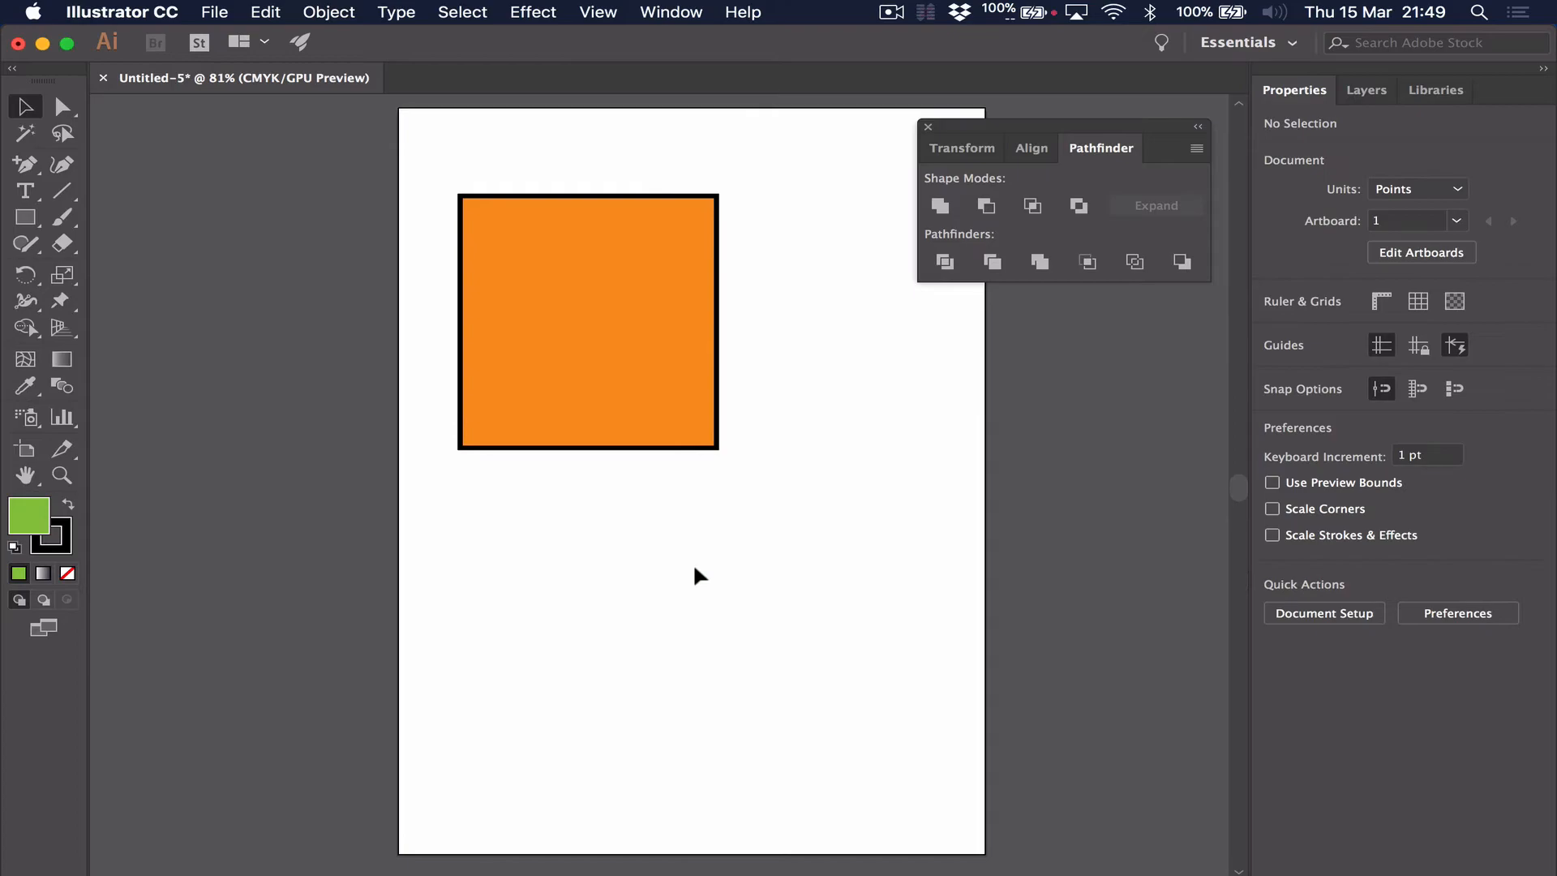
Draw a green circle about 156 pt in diameter and centre it on the orange rectangle's lower-right corner
{"action": "left_click", "coordinate": [29, 232]}
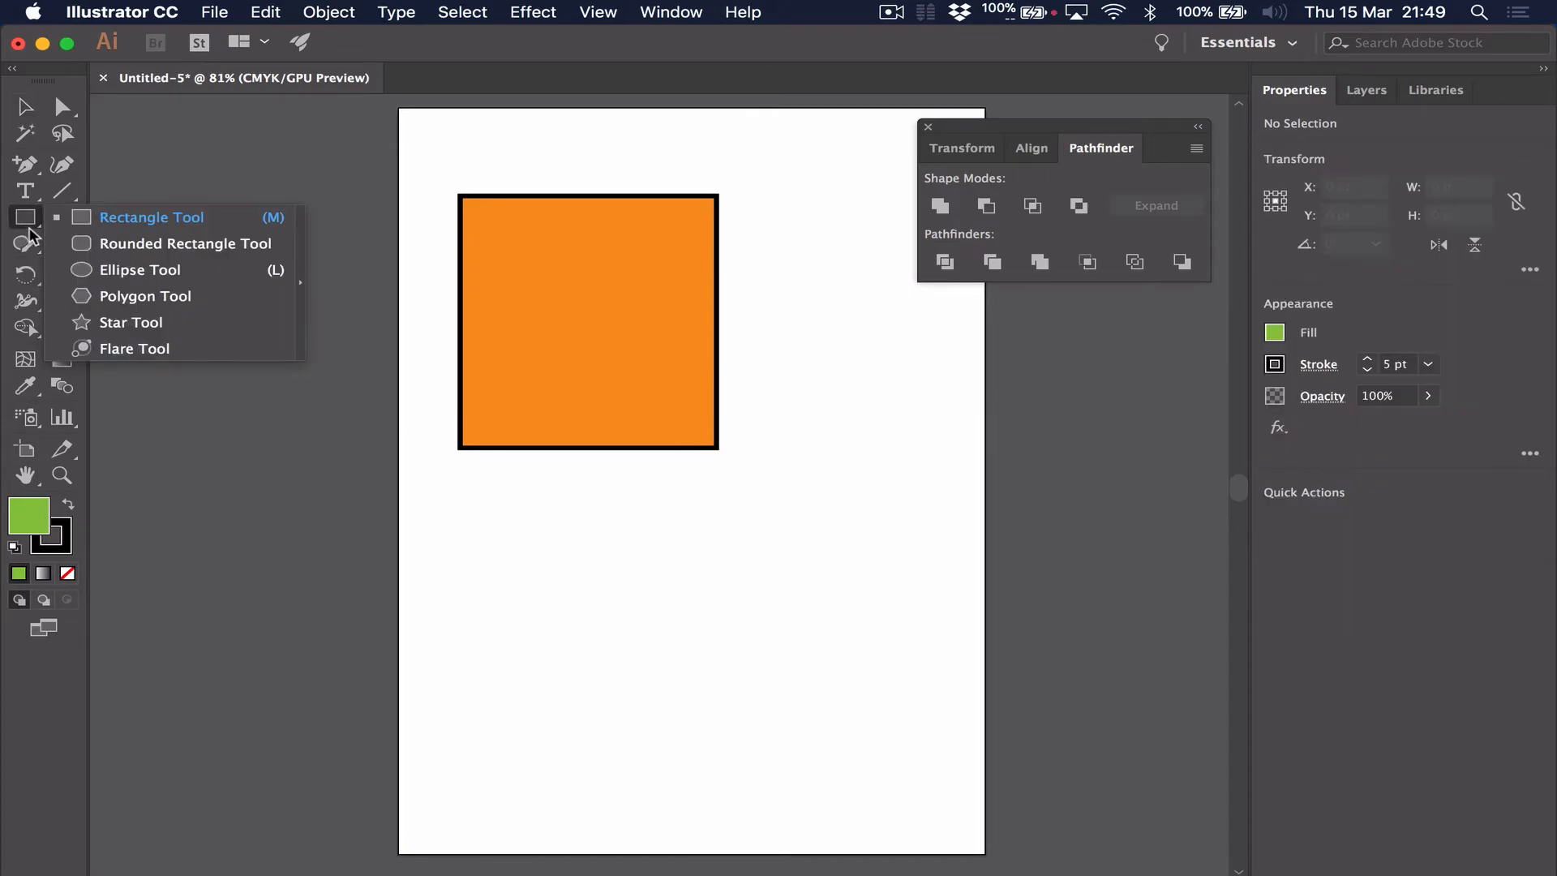
{"action": "left_click", "coordinate": [151, 276]}
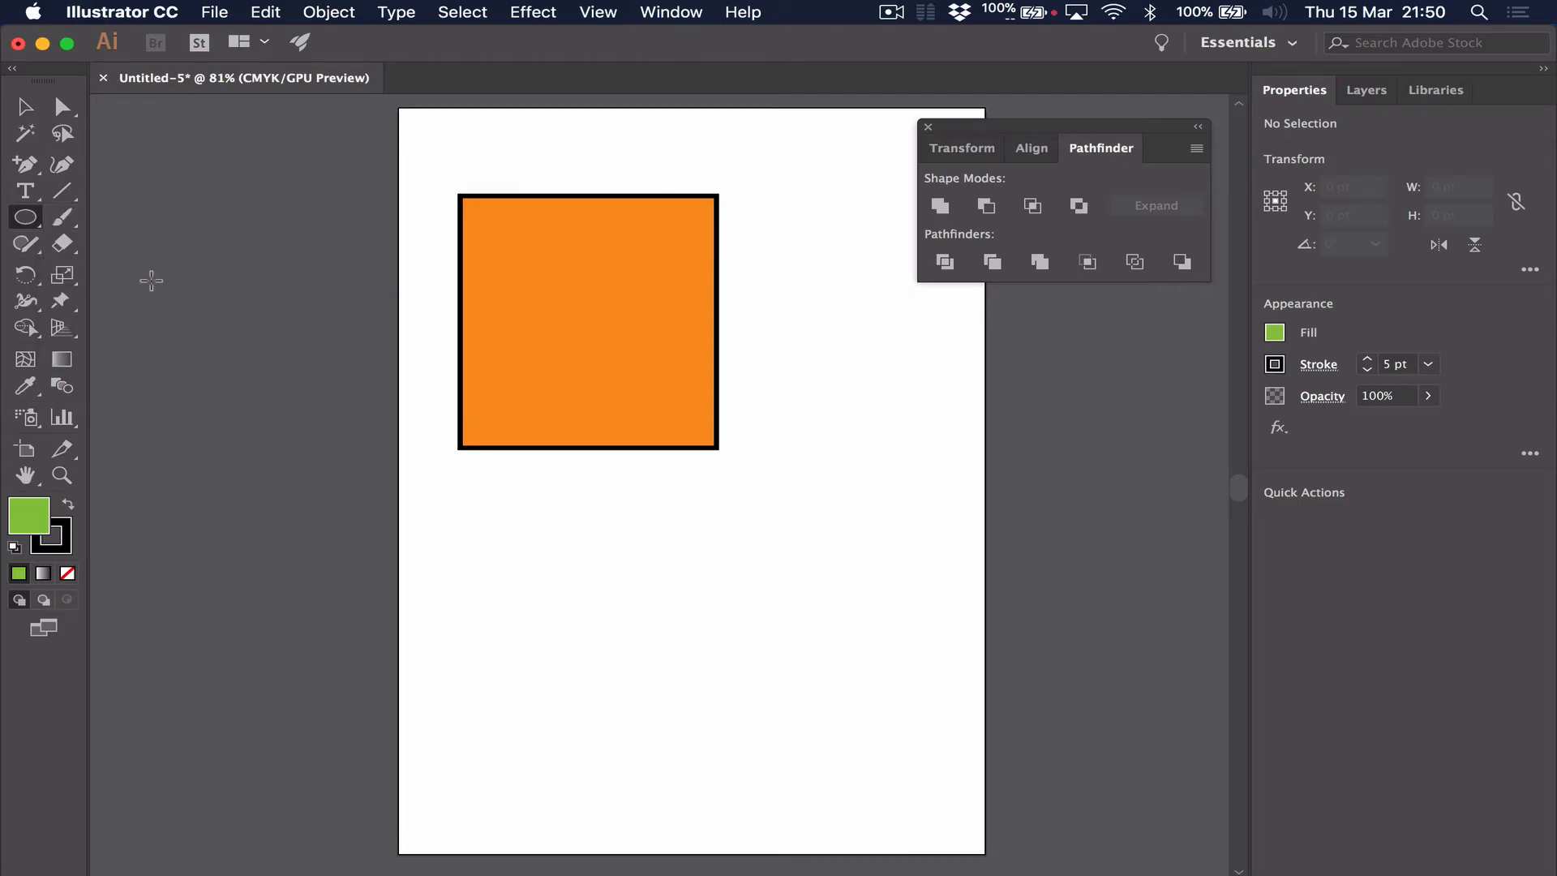
{"action": "left_click_drag", "start_coordinate": [598, 519], "coordinate": [752, 657]}
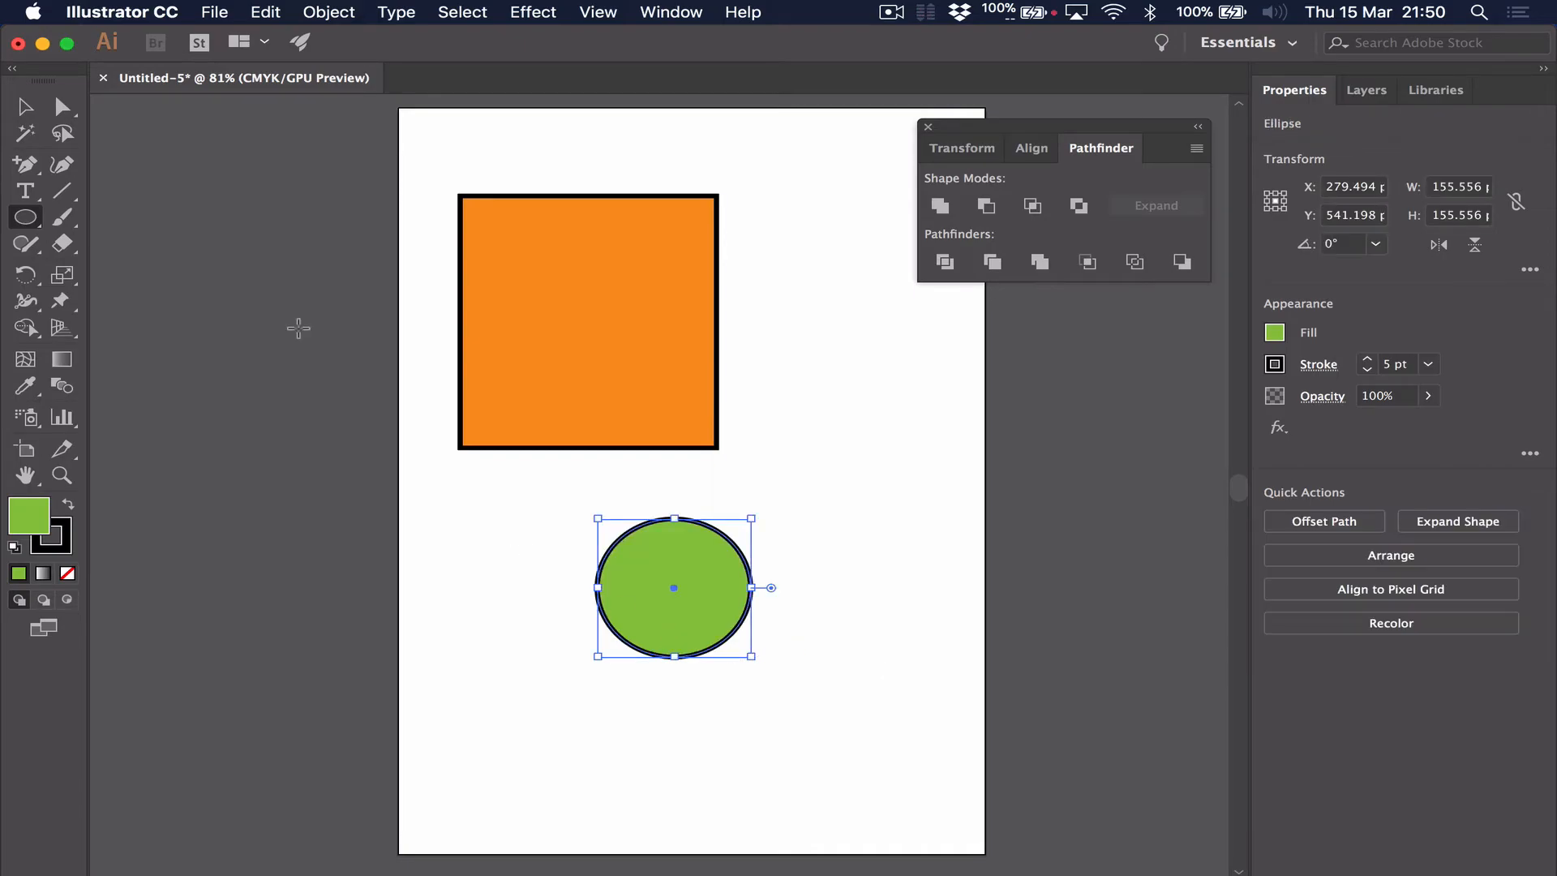
{"action": "left_click", "coordinate": [23, 107]}
{"action": "left_click_drag", "start_coordinate": [739, 623], "coordinate": [774, 474]}
Select the orange rectangle and green circle, and try Unite and Minus Front on them, undoing each operation
{"action": "left_click_drag", "start_coordinate": [852, 558], "coordinate": [605, 334]}
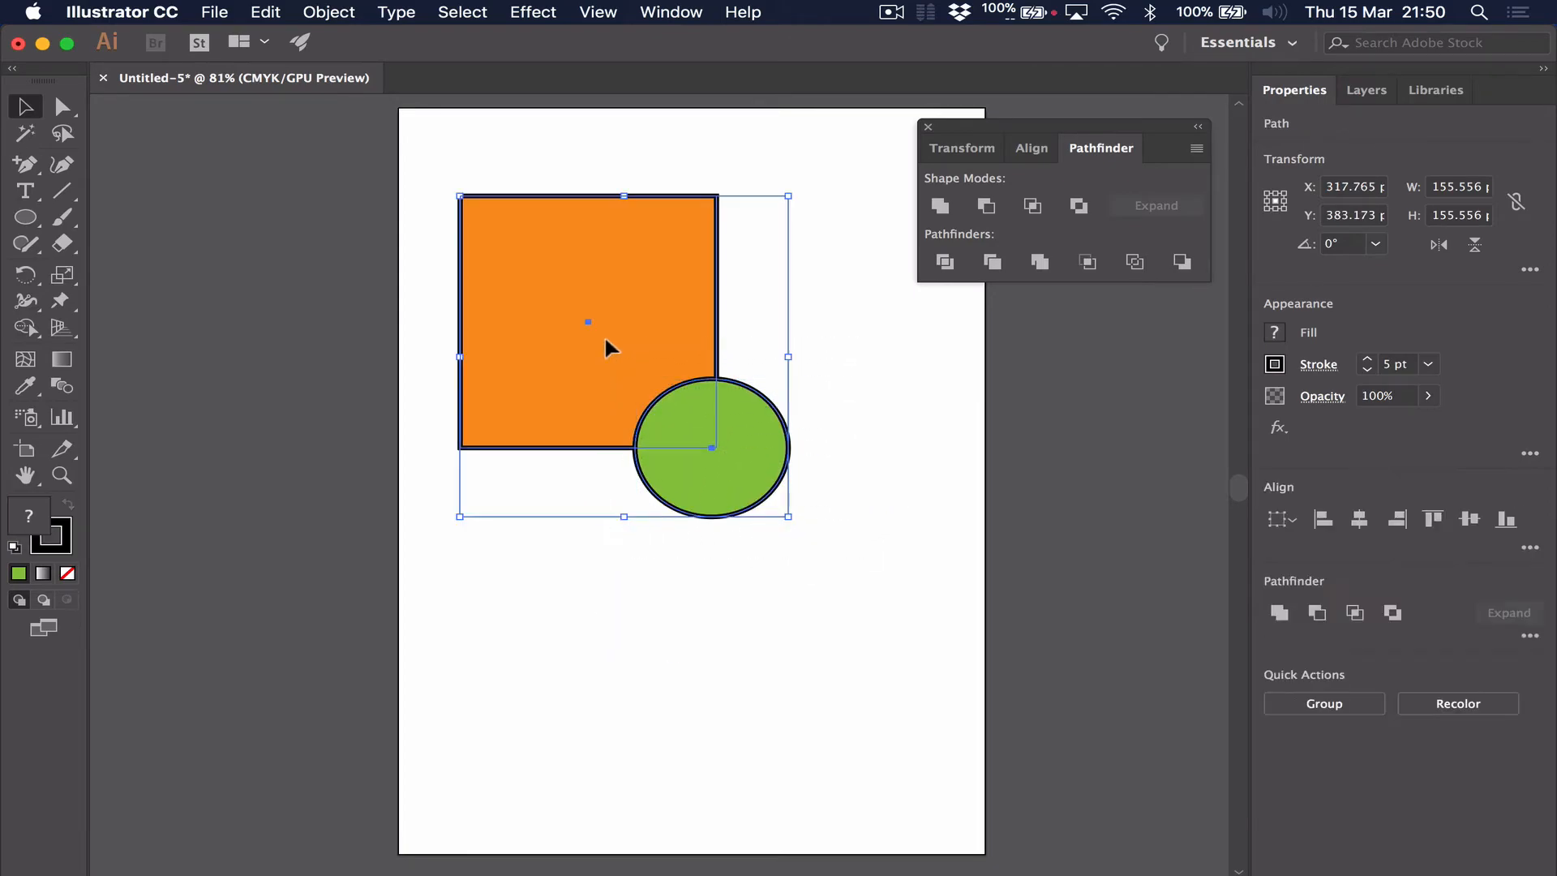
{"action": "left_click", "coordinate": [940, 207]}
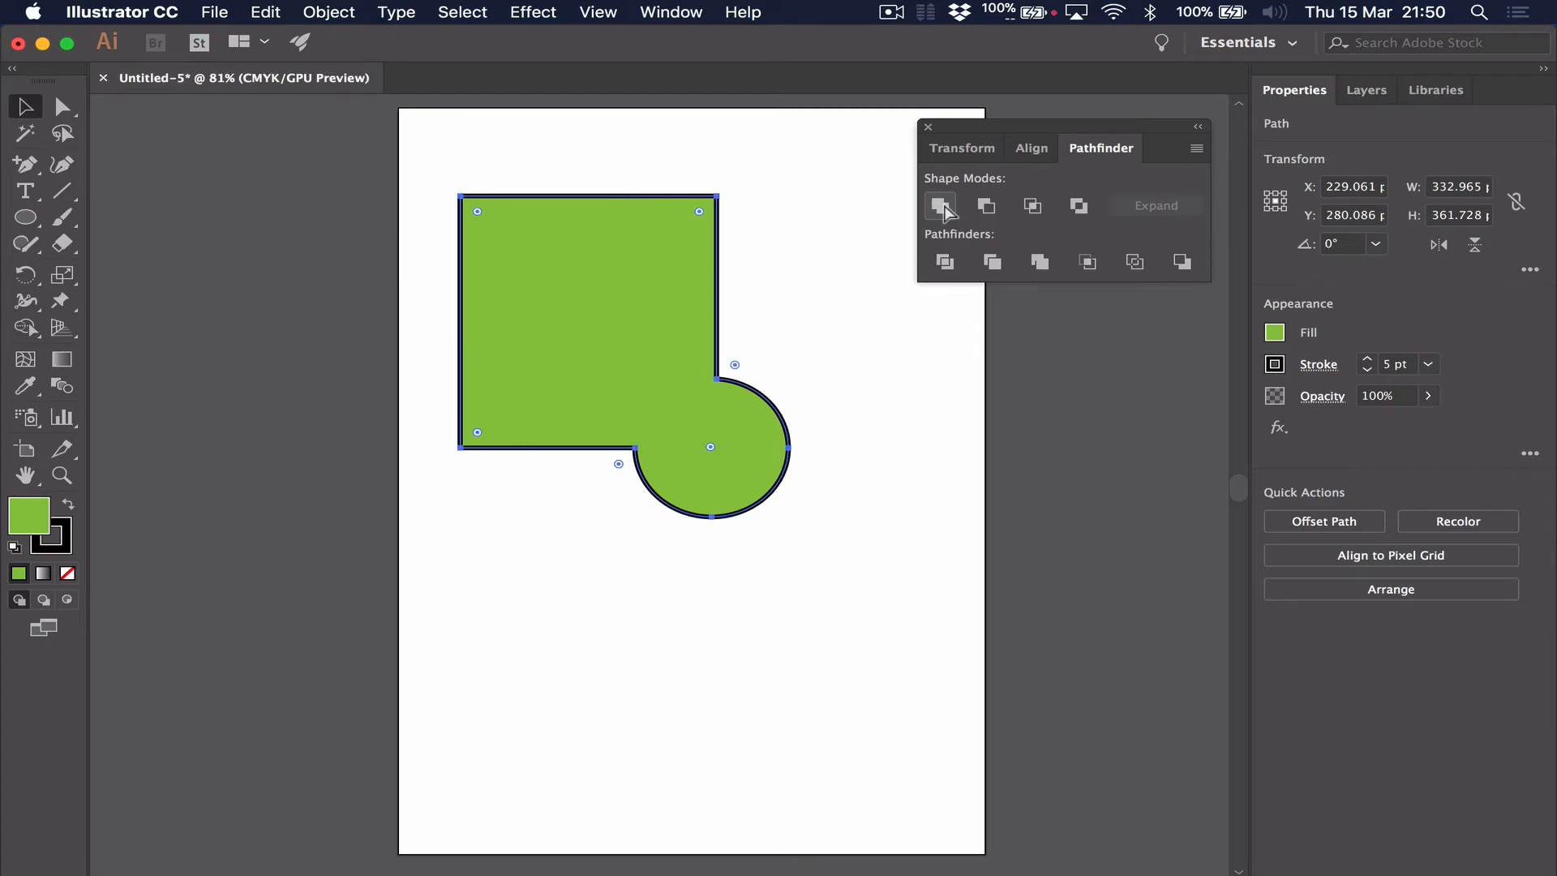
{"action": "key", "text": "super+z"}
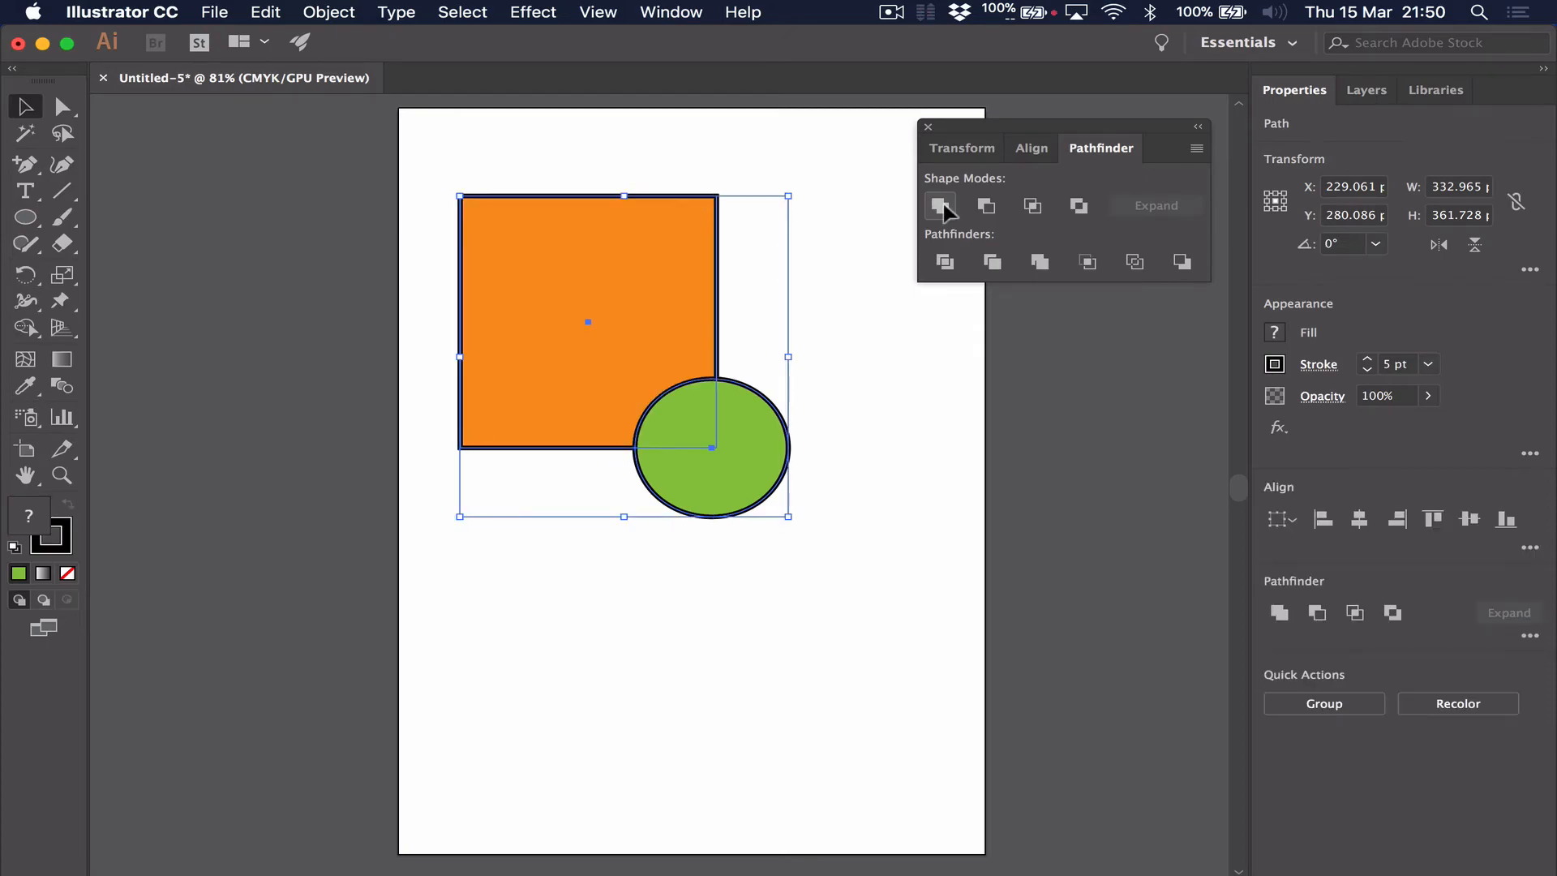
{"action": "left_click", "coordinate": [986, 208]}
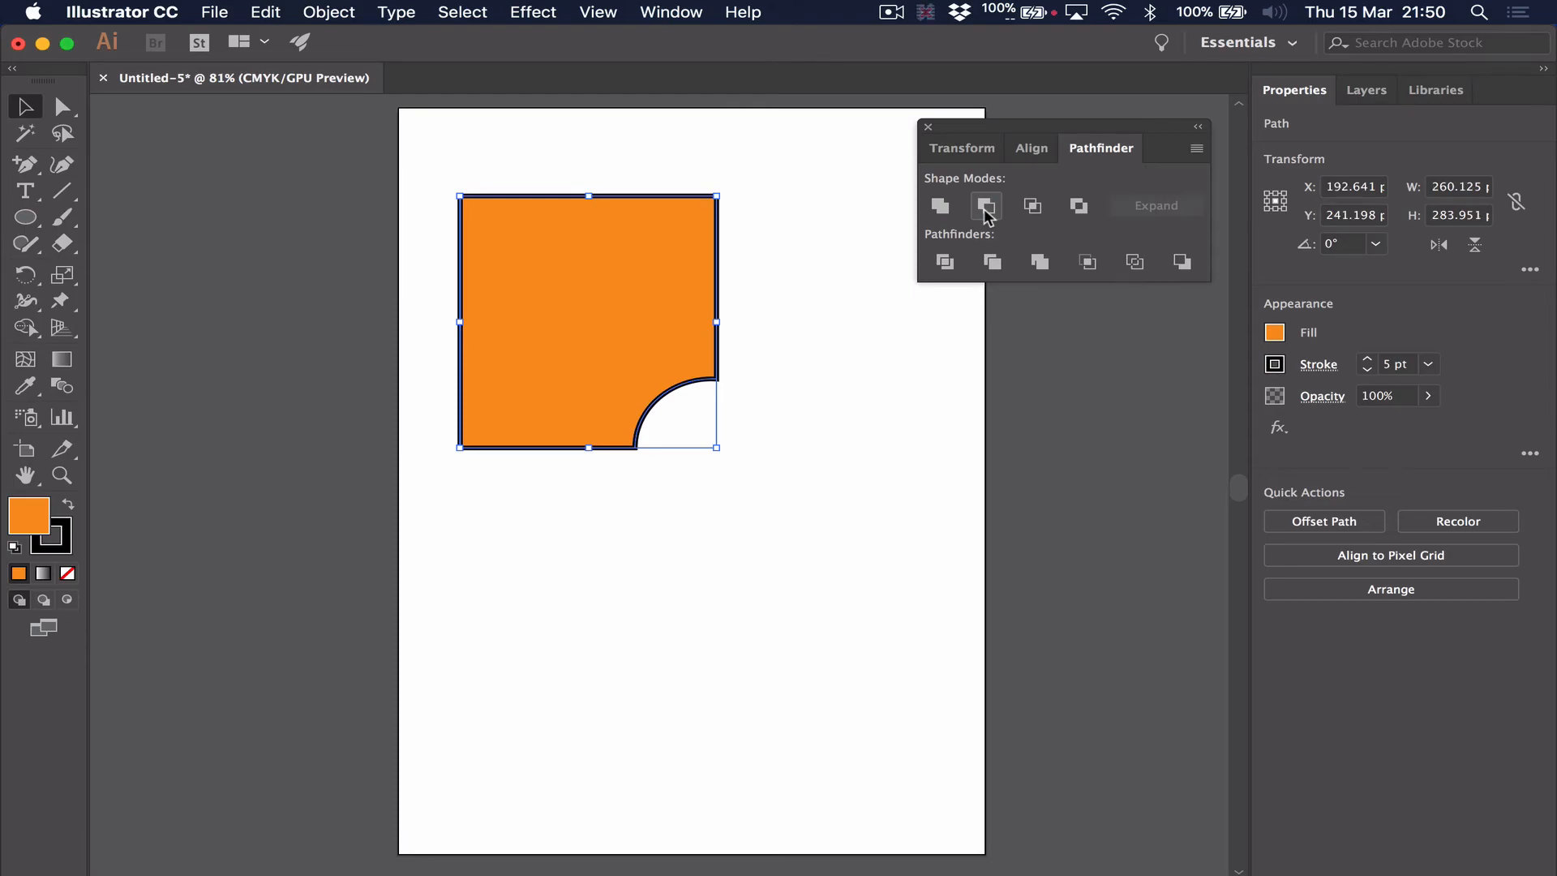
{"action": "key", "text": "super+z"}
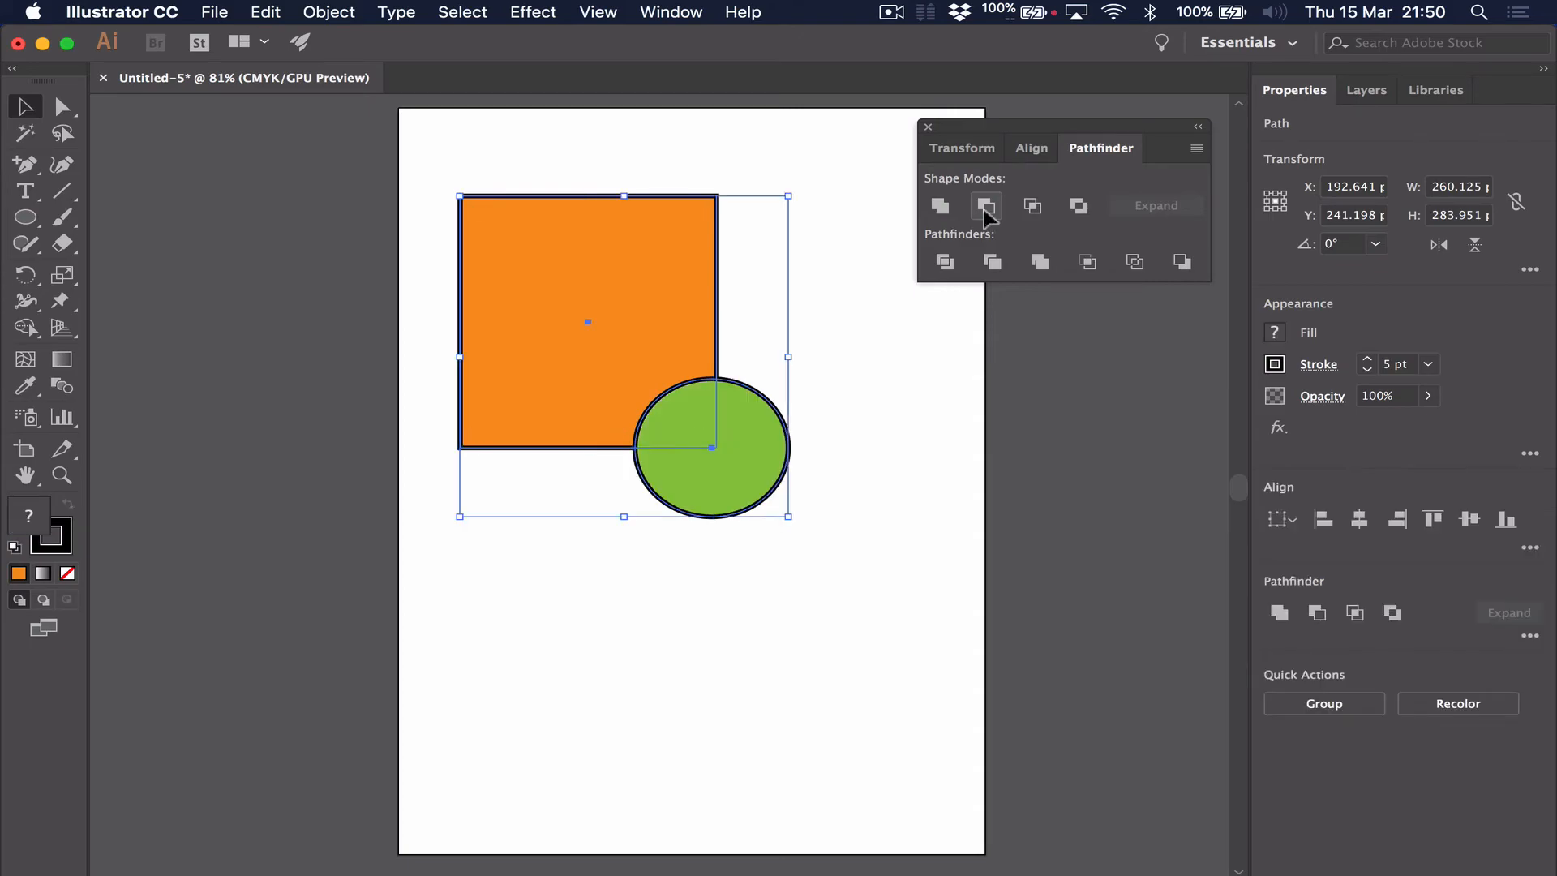
Try Intersect and Exclude on the orange rectangle and green circle, undoing each operation
{"action": "left_click", "coordinate": [1042, 208]}
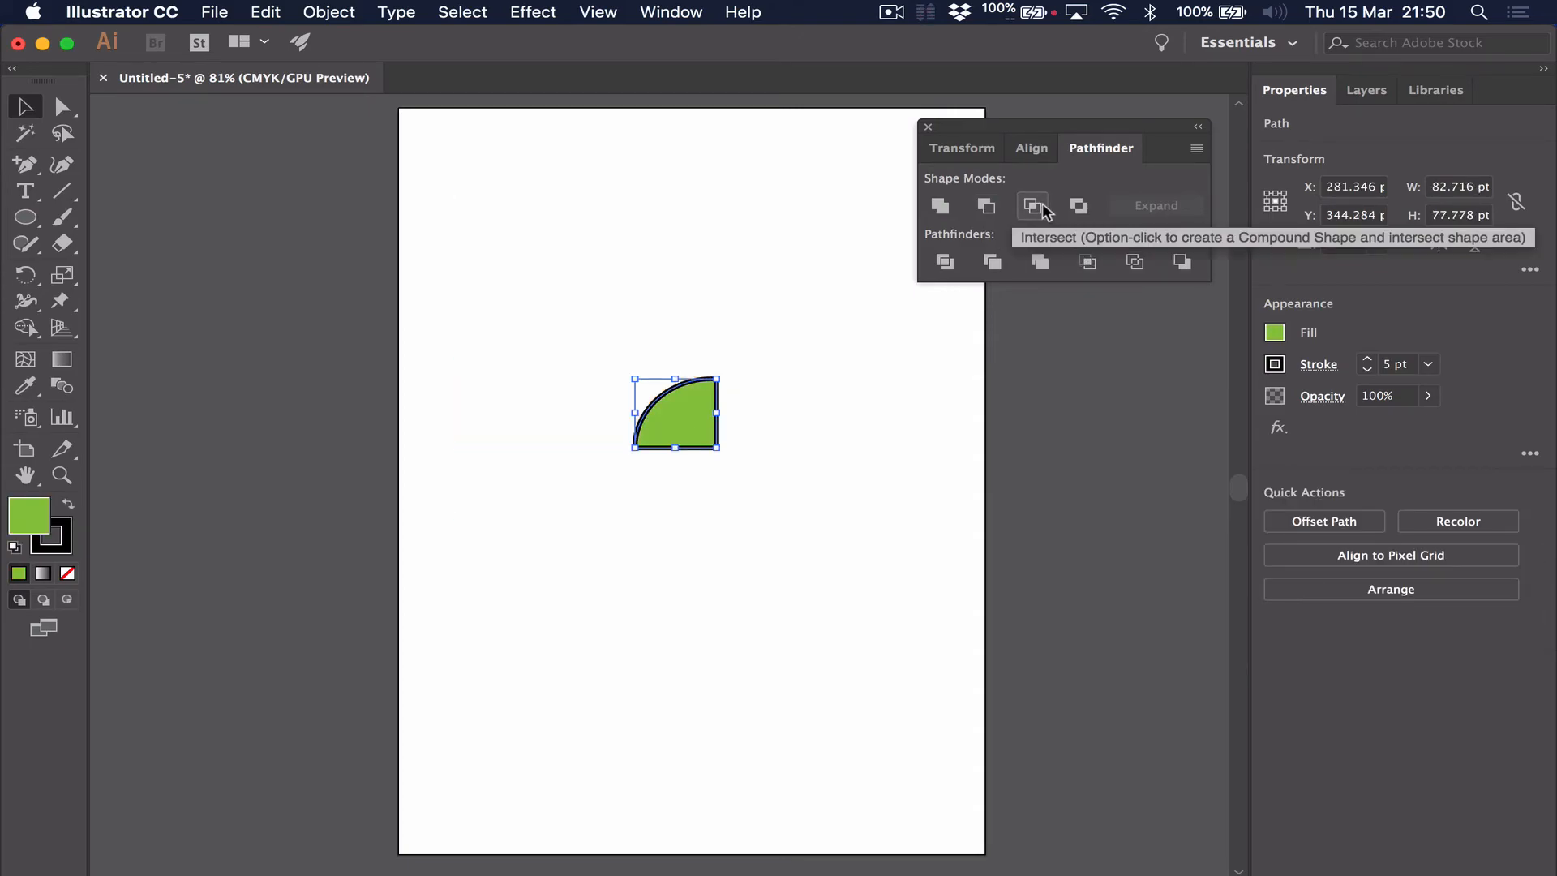
{"action": "left_click", "coordinate": [889, 421]}
{"action": "key", "text": "super+z"}
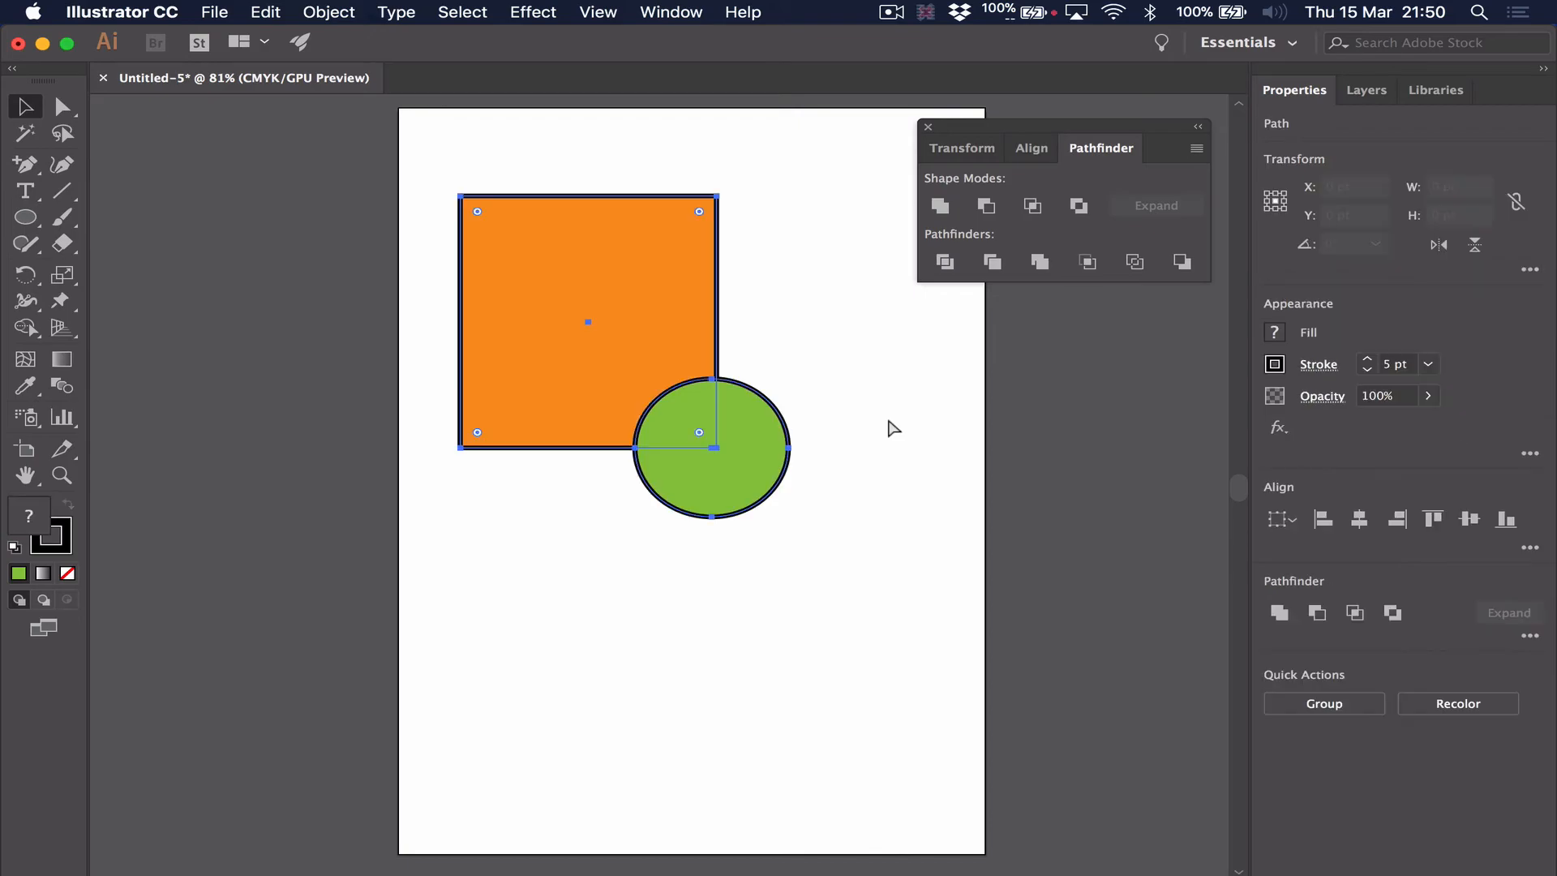
{"action": "left_click", "coordinate": [1078, 205]}
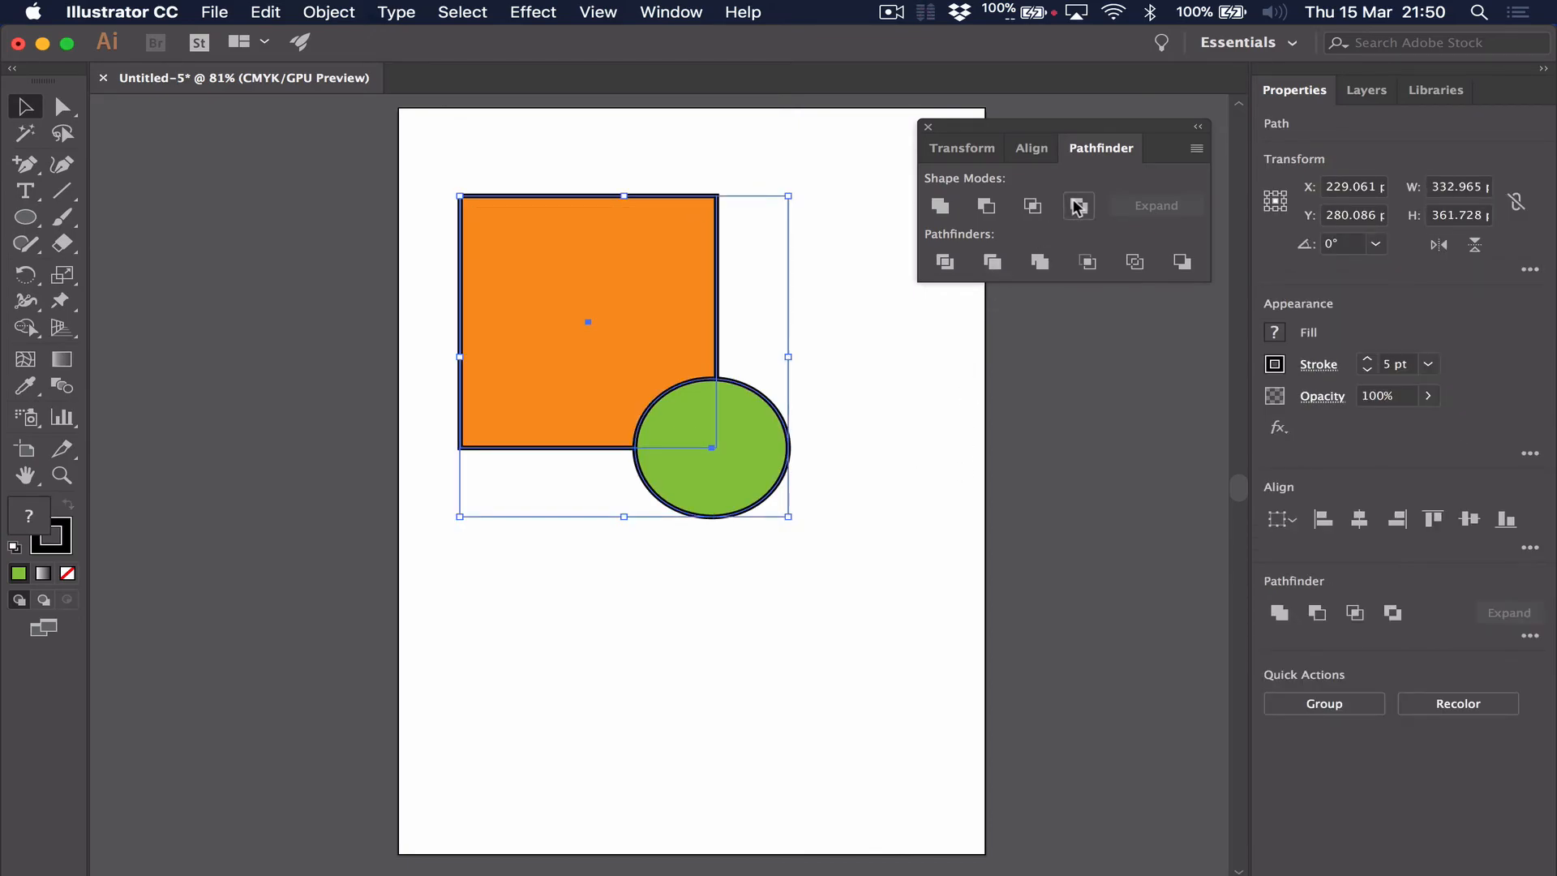
{"action": "left_click", "coordinate": [929, 448]}
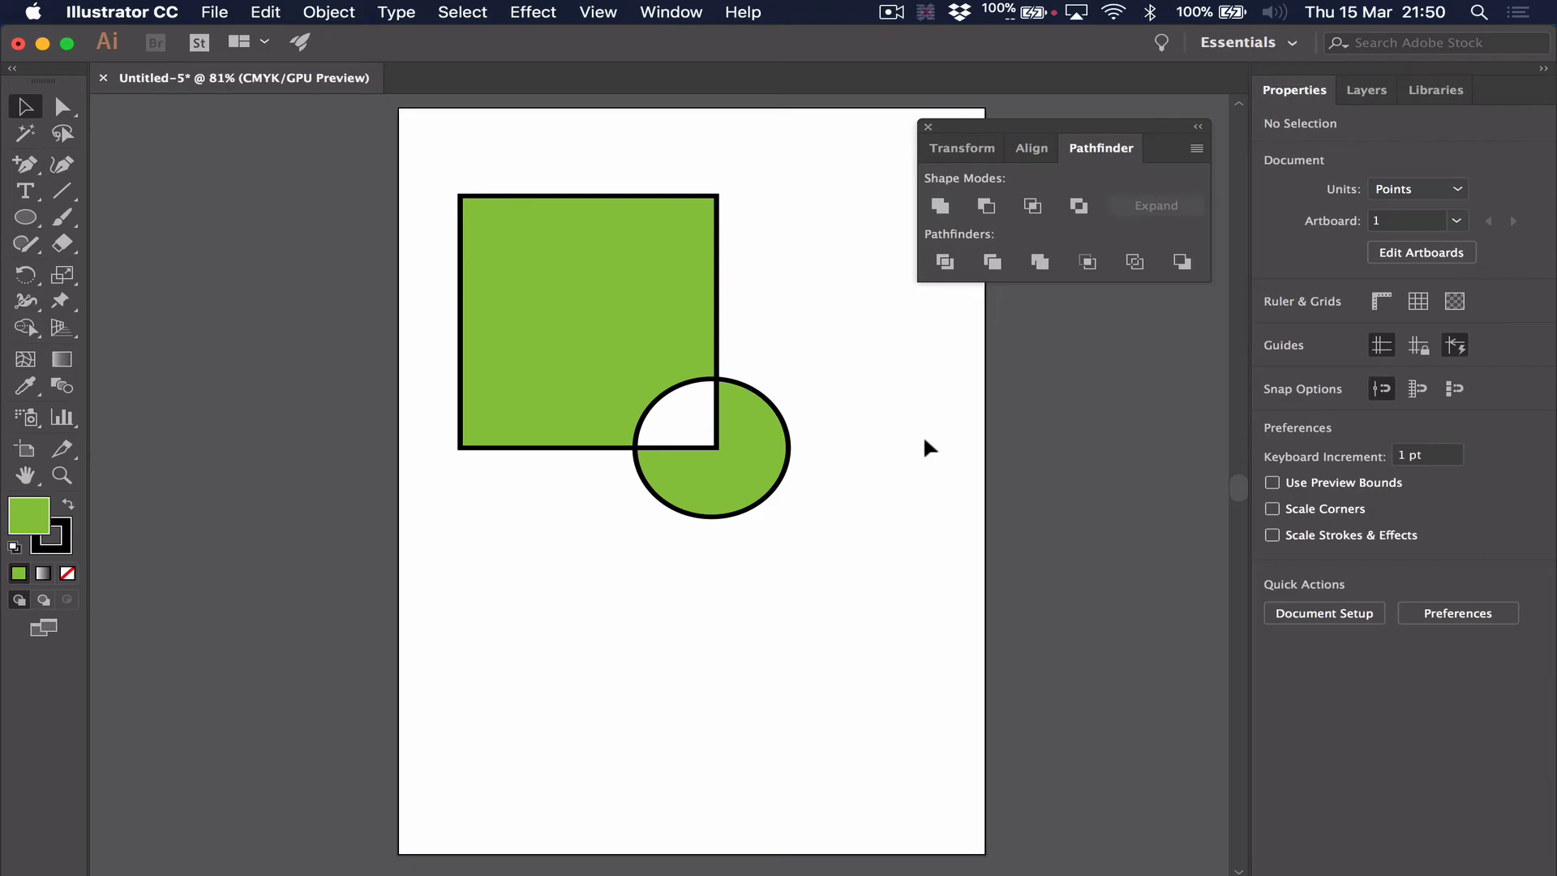
{"action": "key", "text": "super+z"}
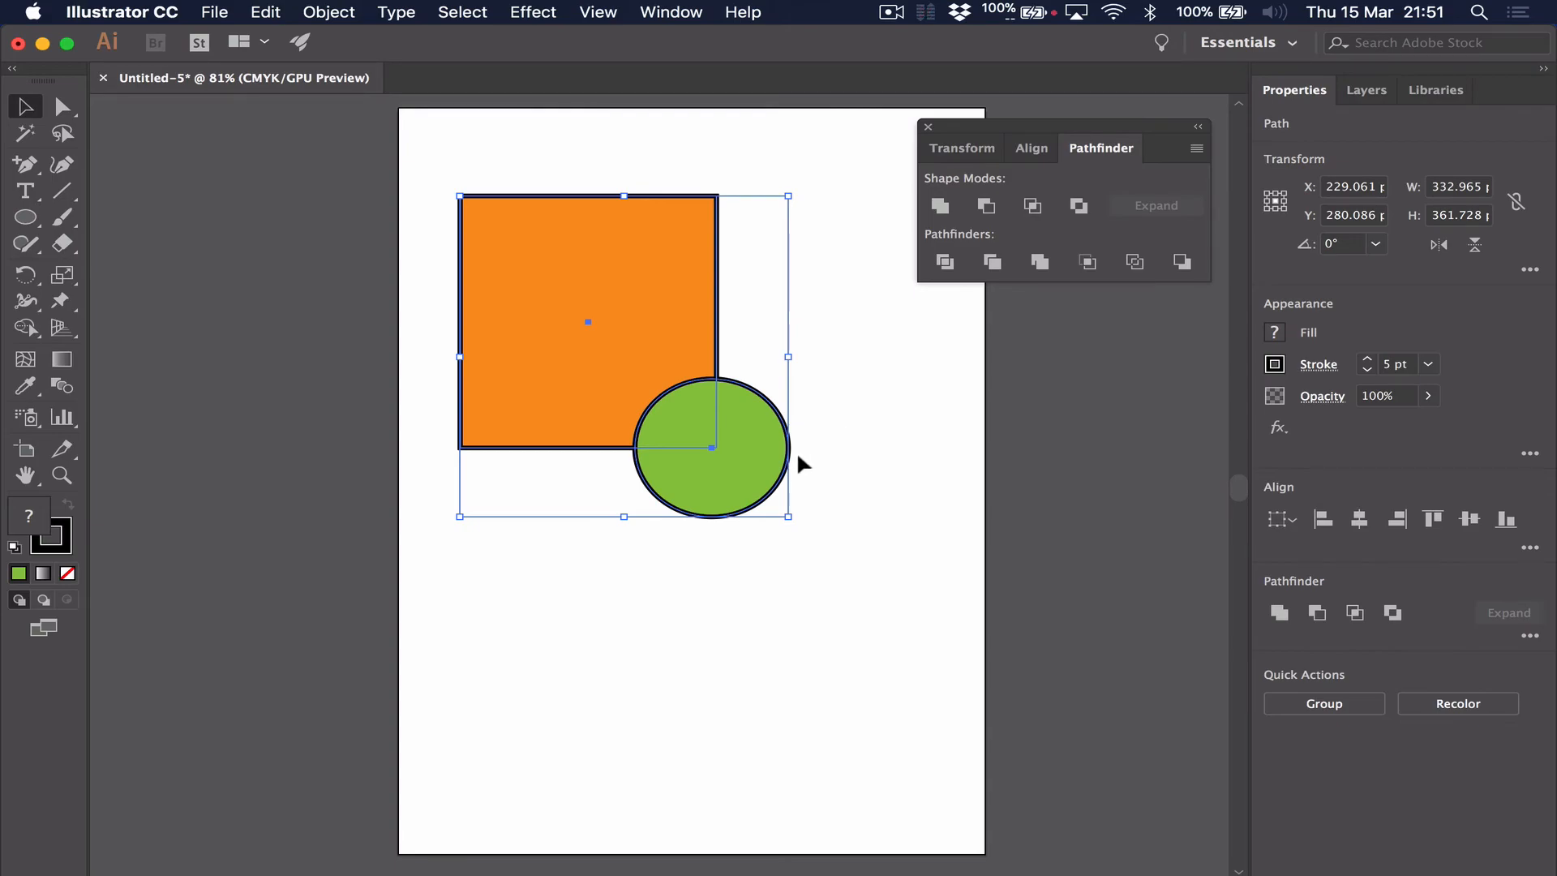
Copy the green circle onto the other three corners of the orange rectangle
{"action": "left_click", "coordinate": [838, 537]}
{"action": "left_click", "coordinate": [723, 448]}
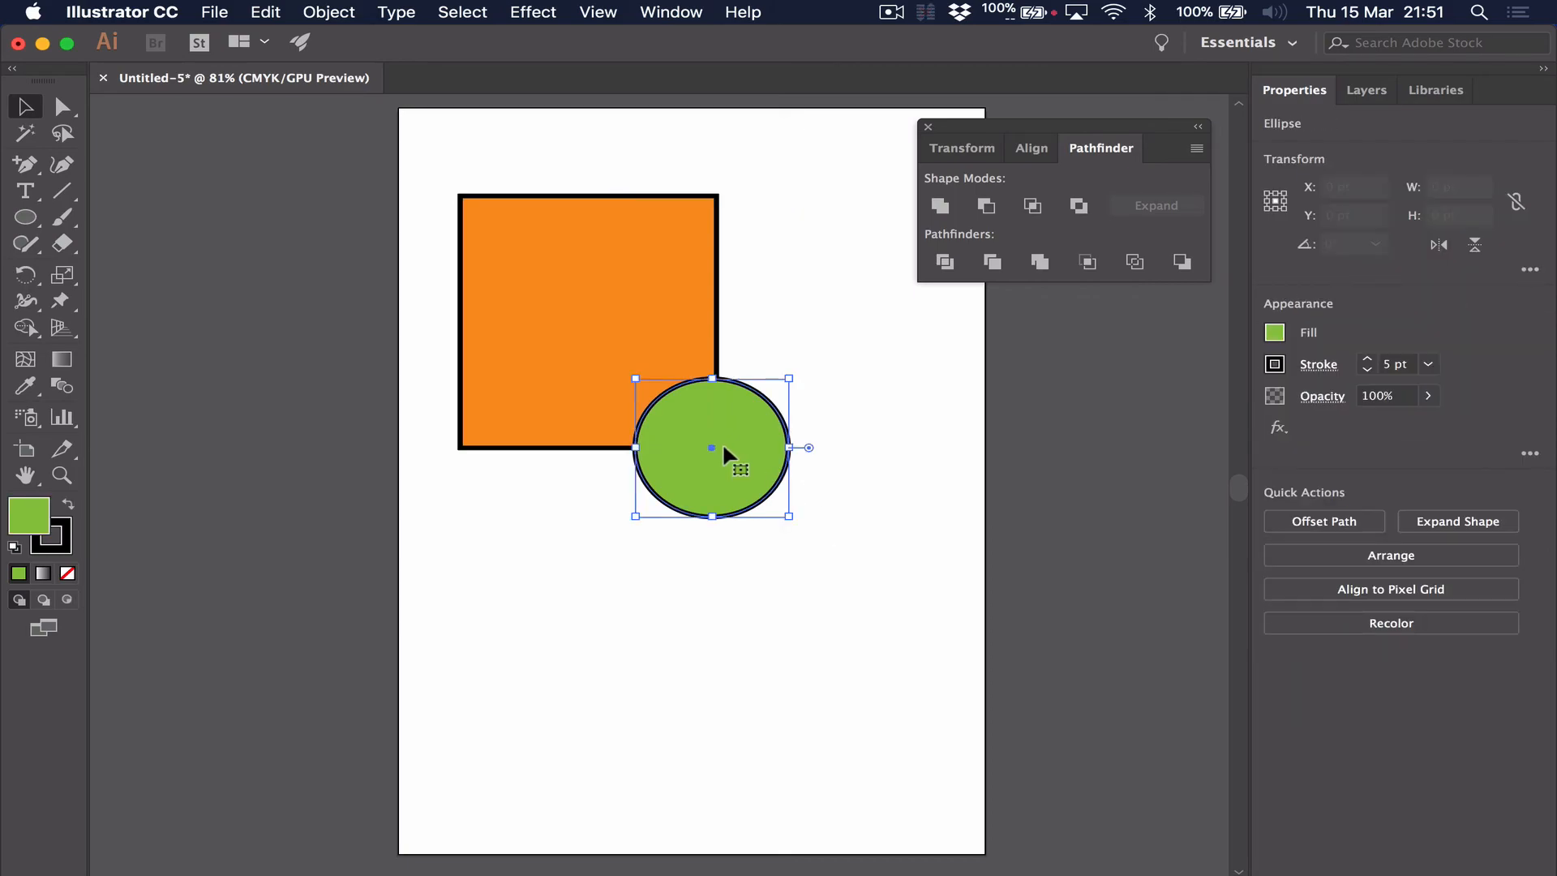
{"action": "left_click_drag", "start_coordinate": [724, 451], "coordinate": [463, 452]}
{"action": "left_click", "coordinate": [651, 464]}
{"action": "left_click_drag", "start_coordinate": [651, 468], "coordinate": [464, 210]}
{"action": "key", "text": "super+v"}
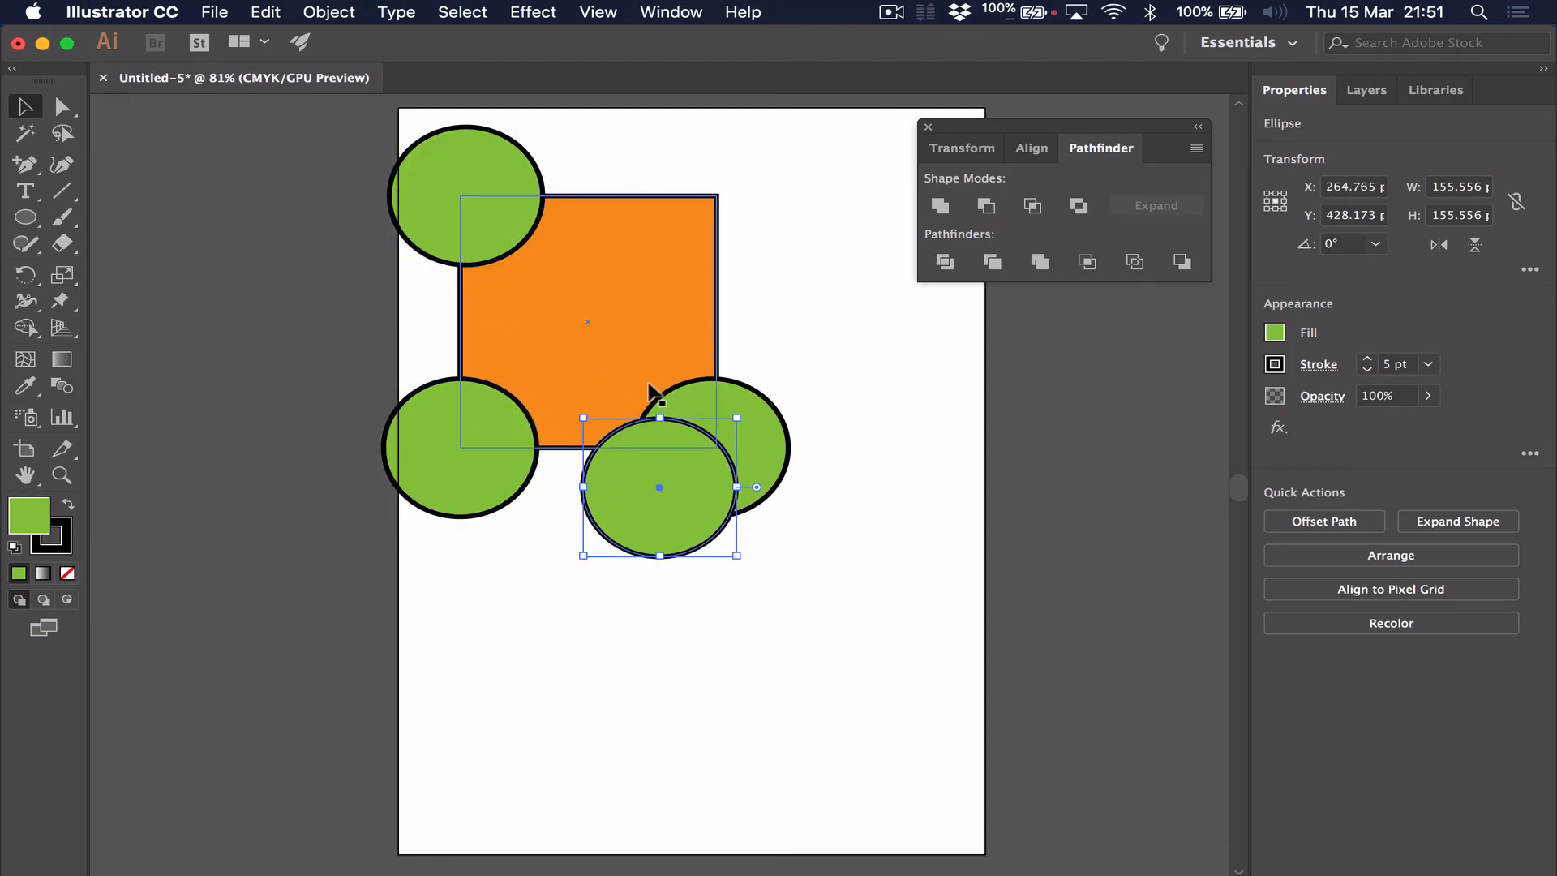
{"action": "left_click_drag", "start_coordinate": [688, 503], "coordinate": [740, 203]}
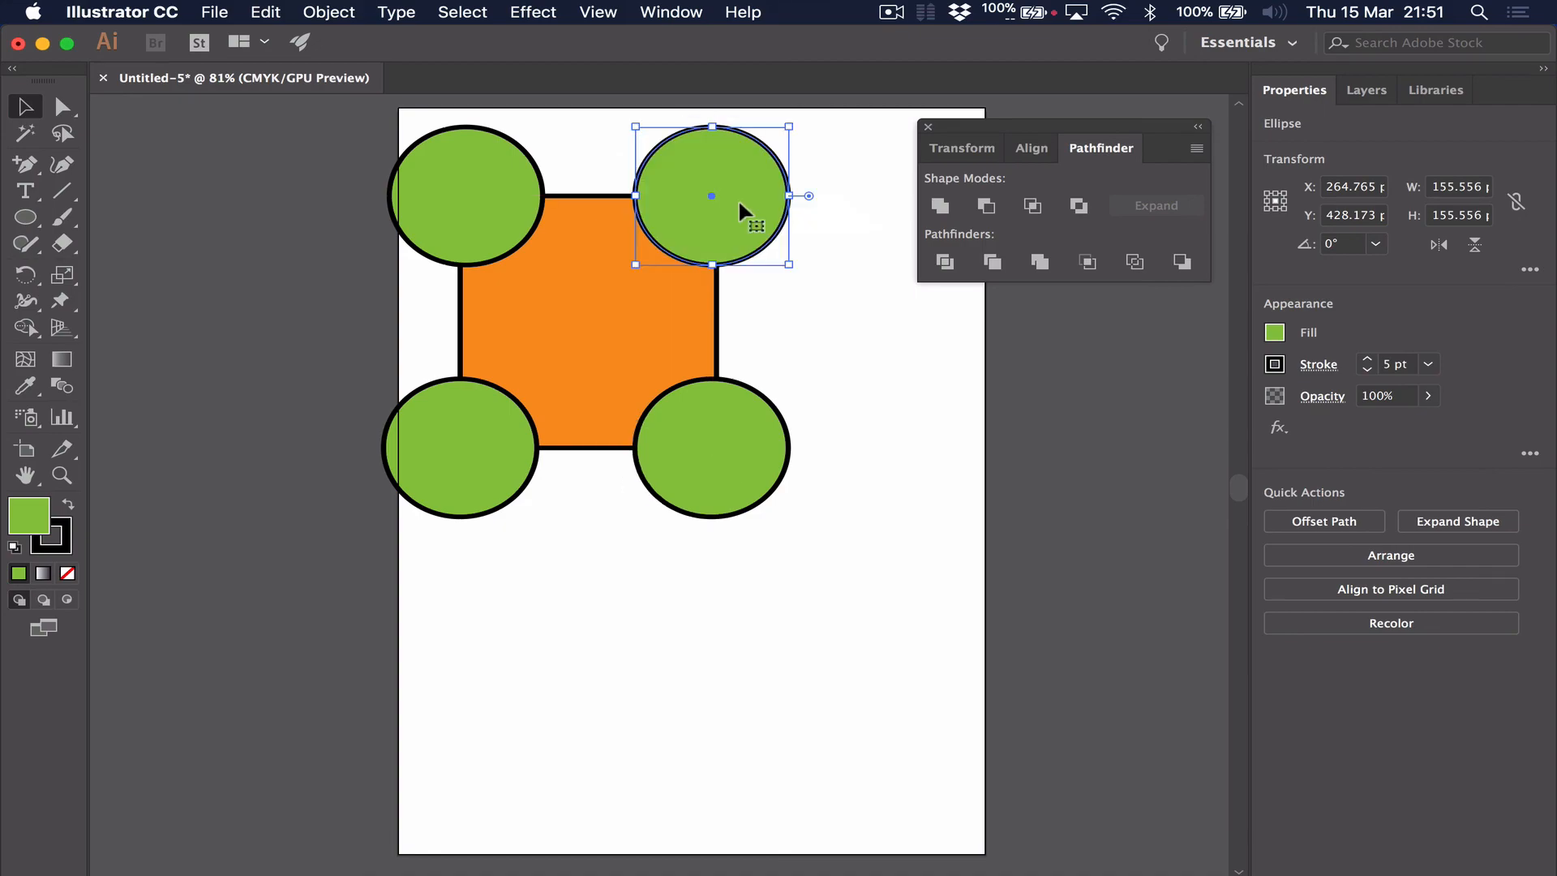
Subtract all four green circles from the orange rectangle with Minus Front, and deselect the resulting shape
{"action": "left_click_drag", "start_coordinate": [885, 638], "coordinate": [317, 115]}
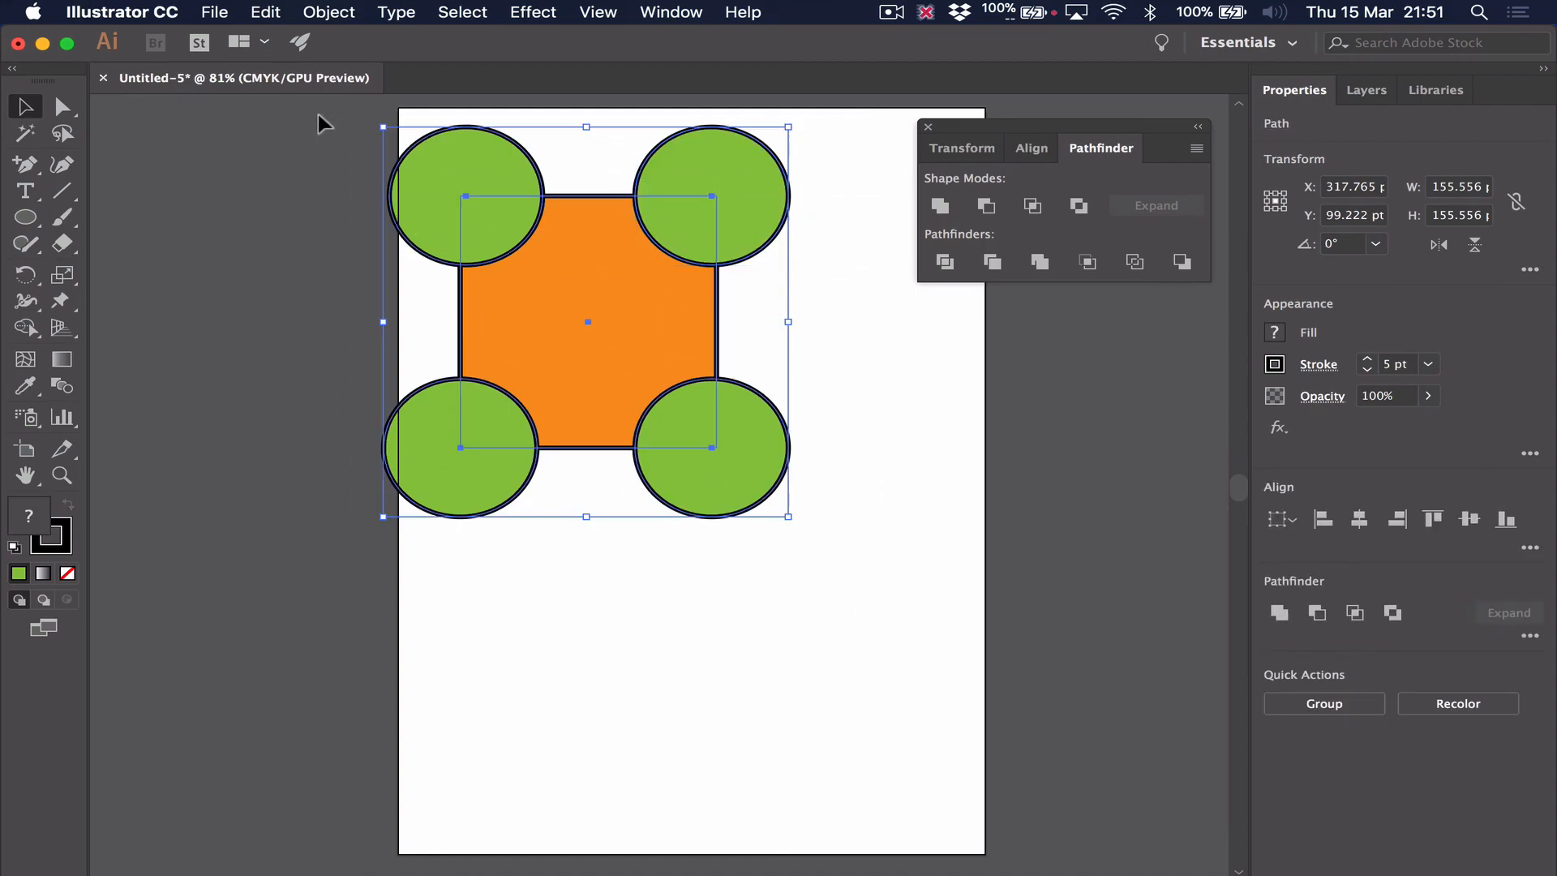
{"action": "left_click", "coordinate": [994, 209]}
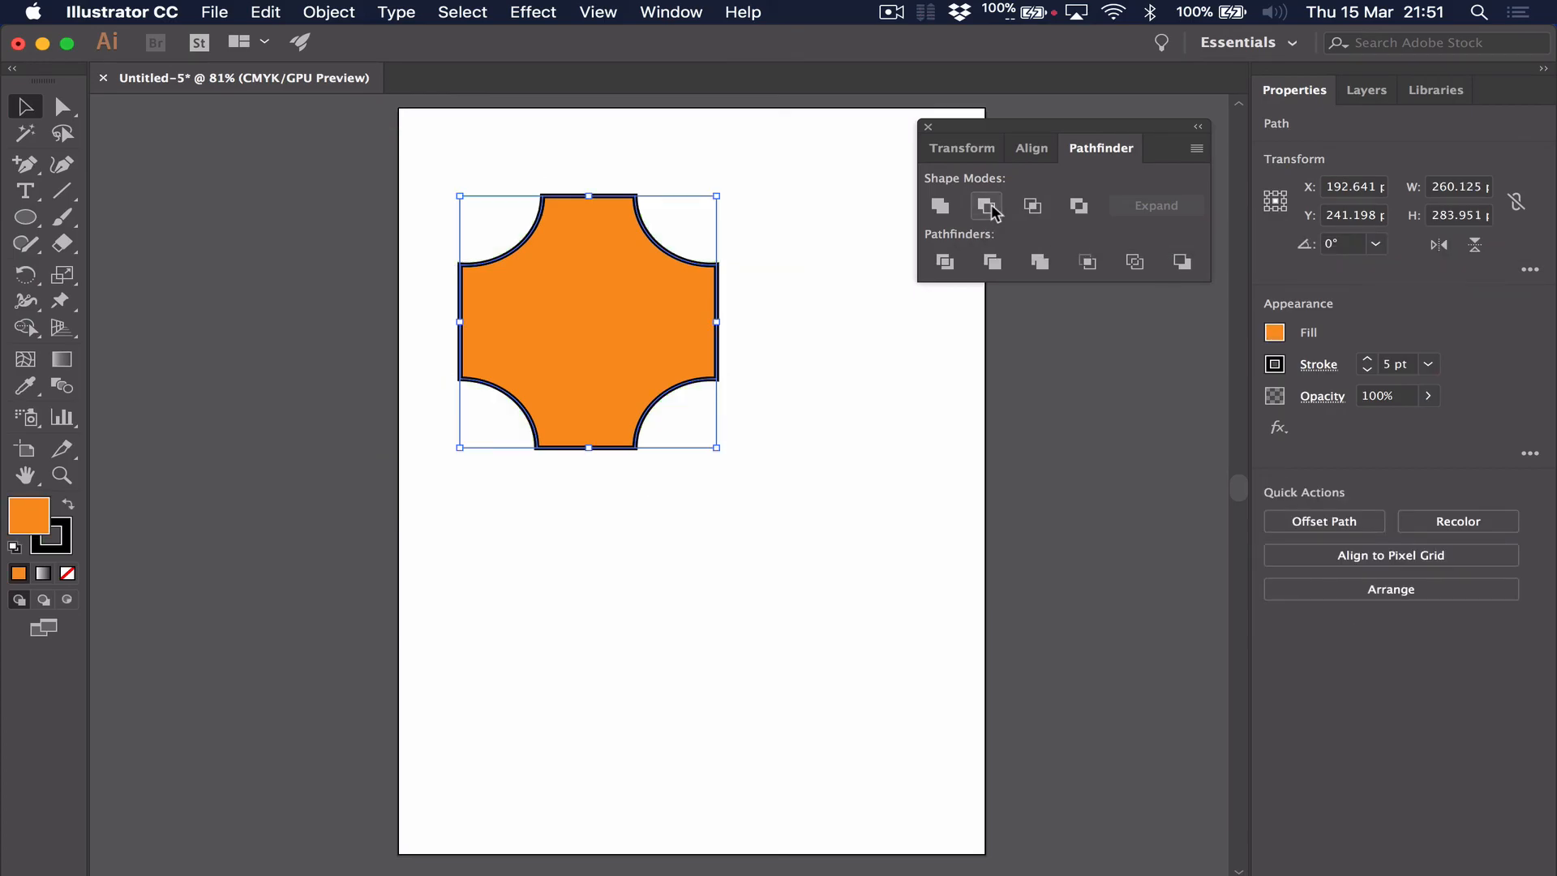
{"action": "left_click", "coordinate": [853, 562]}
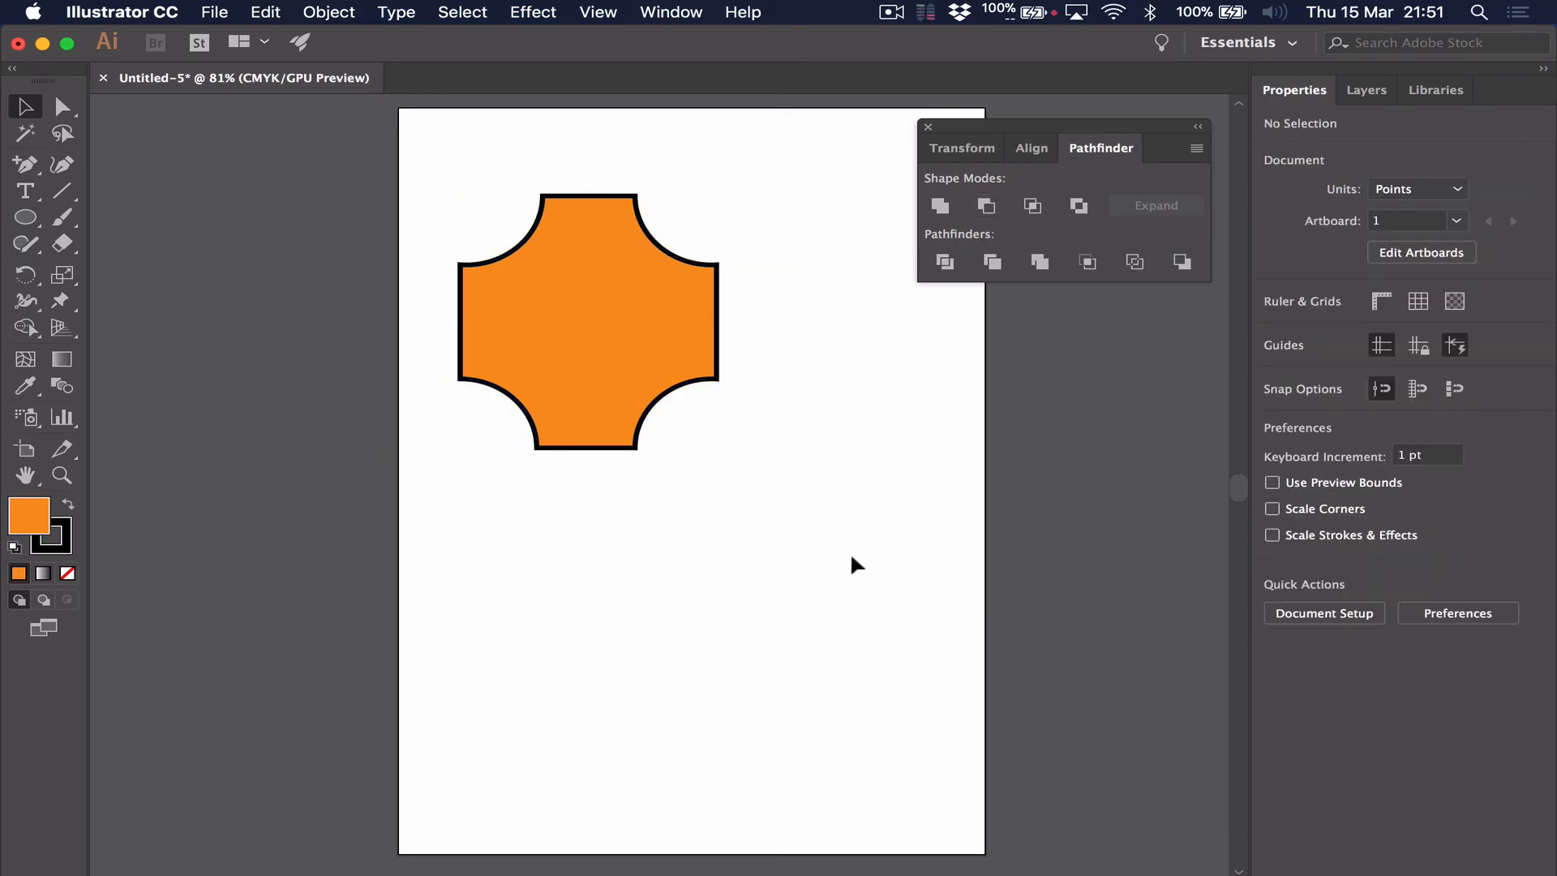